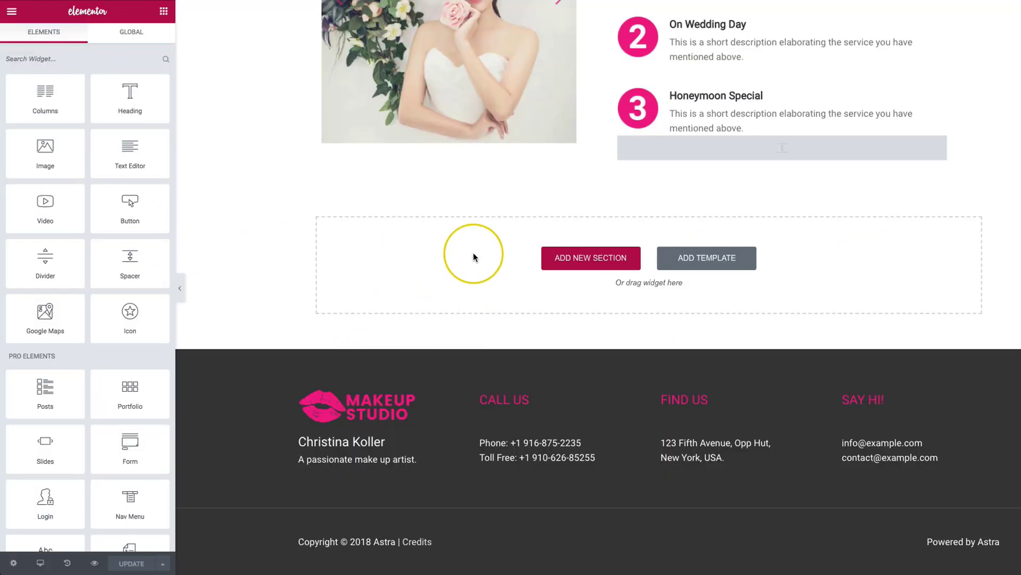
- Search 'info' and drop an Info Box widget into the empty bottom section
left_click(84, 60)
type("info")
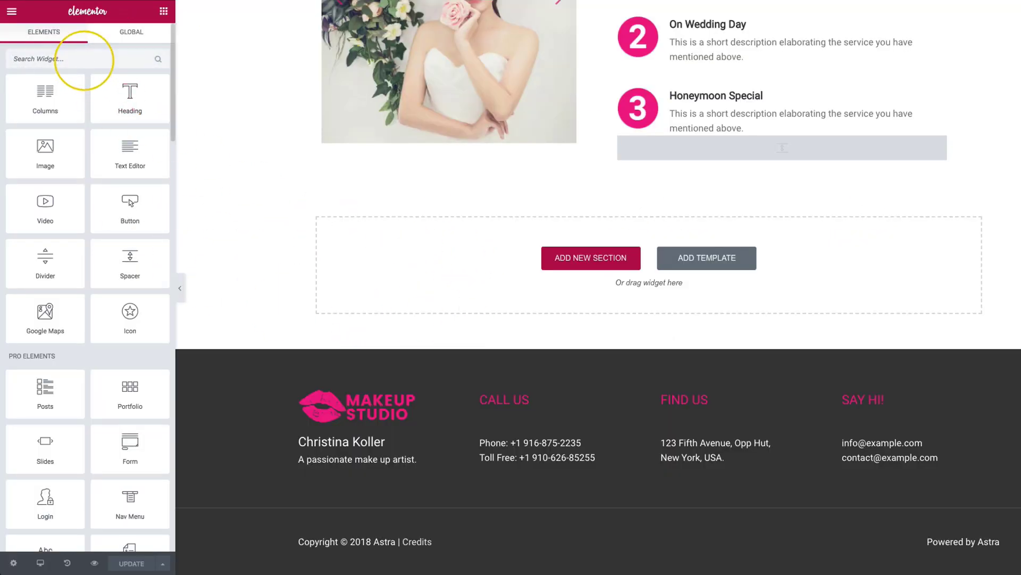
left_click_drag(58, 112, 398, 247)
scroll(396, 249, "up", 1)
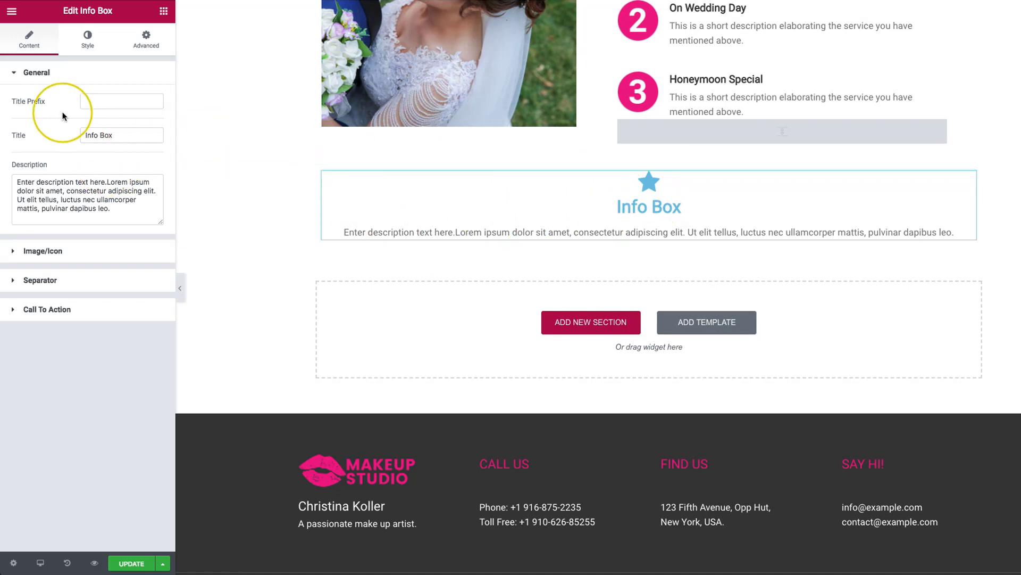
- Set the Info Box title prefix to 'Owner'
left_click(113, 100)
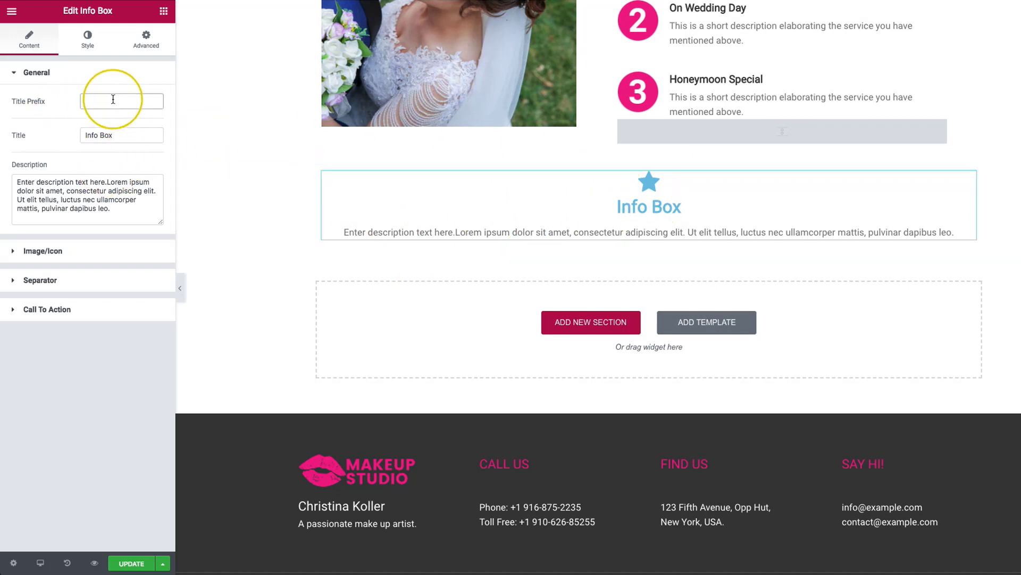
type("Prefix")
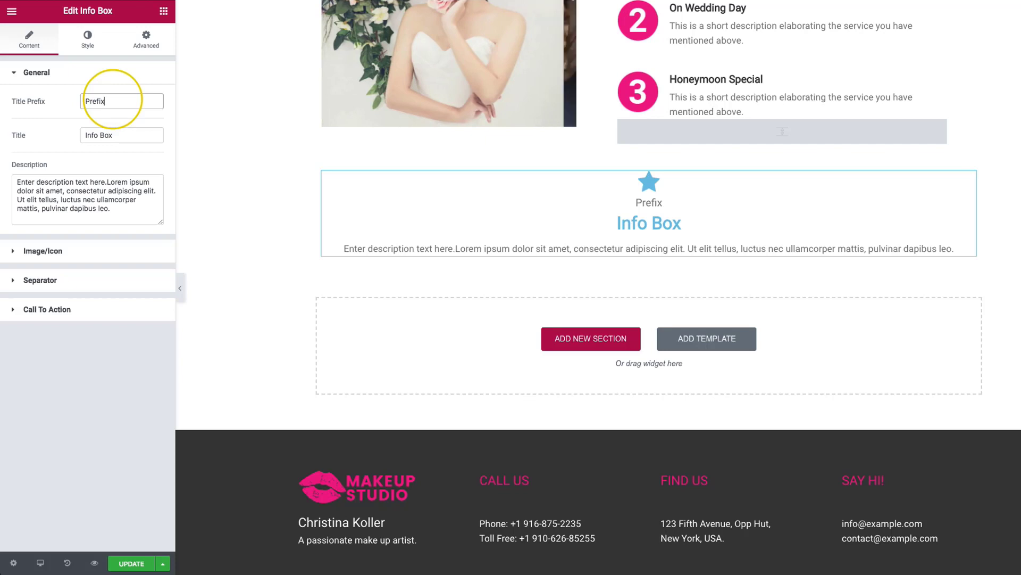
key("ctrl+a")
key("BackSpace")
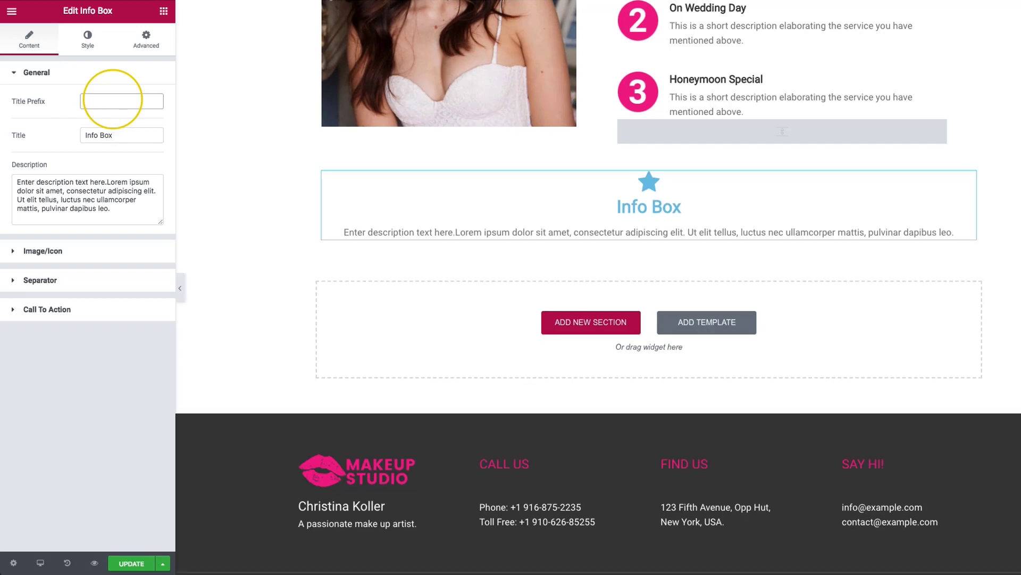
type("Owner")
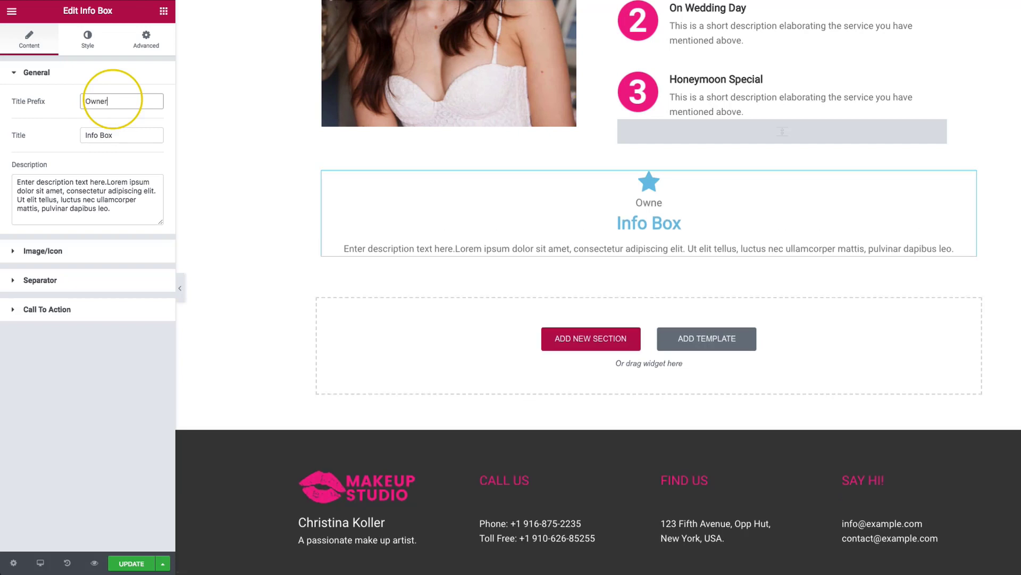
- Replace the placeholder title with the owner's full name and select the description text
triple_click(110, 134)
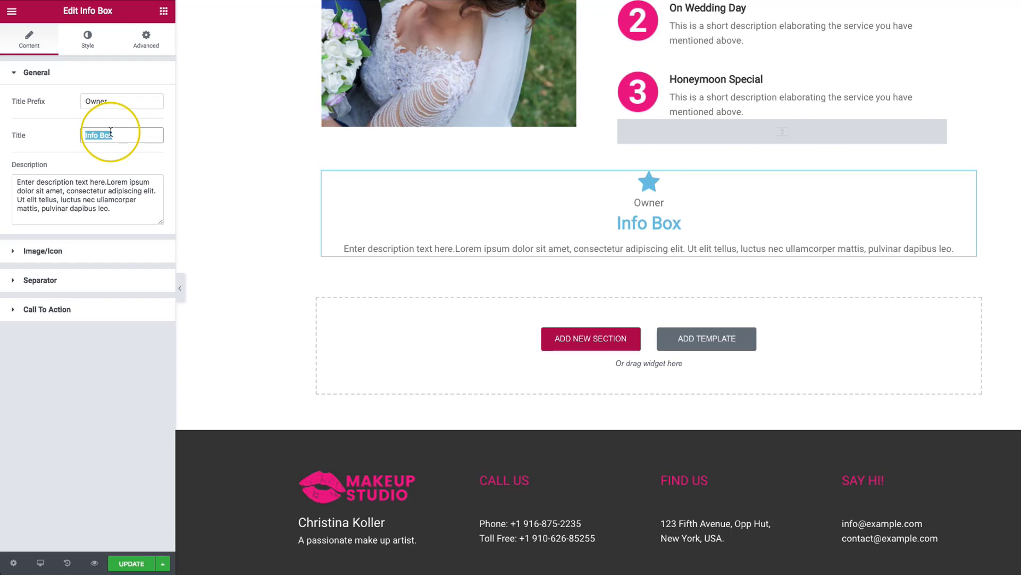
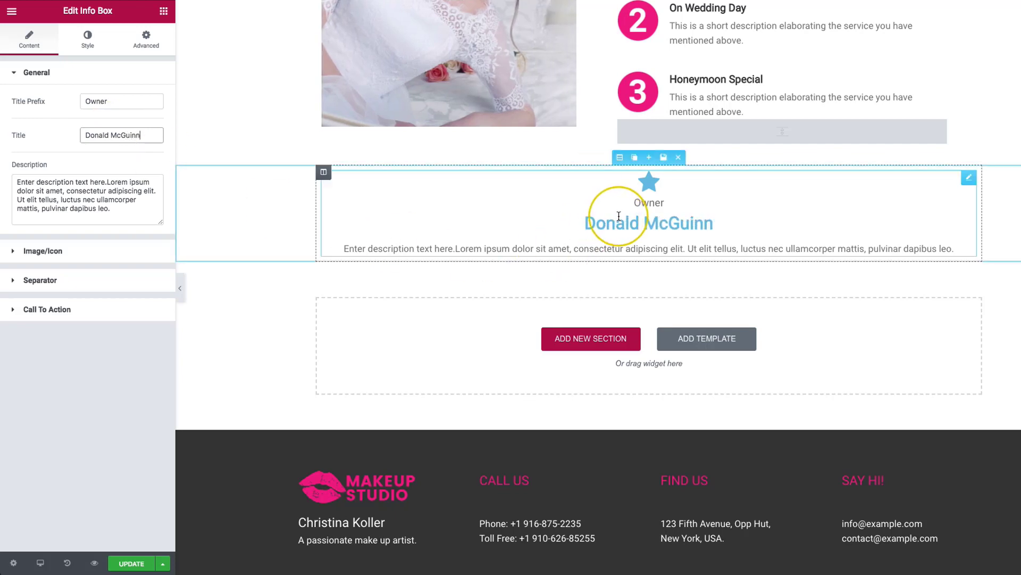
left_click(133, 203)
key("ctrl+a")
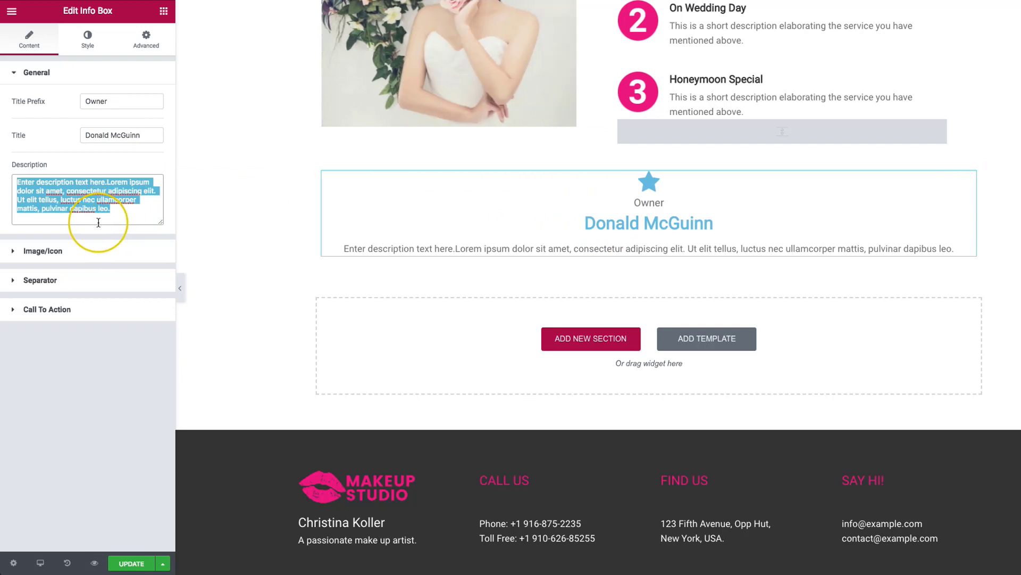
- In Image/Icon, try the Below, Left of Heading and Left of Text and Heading positions
left_click(64, 254)
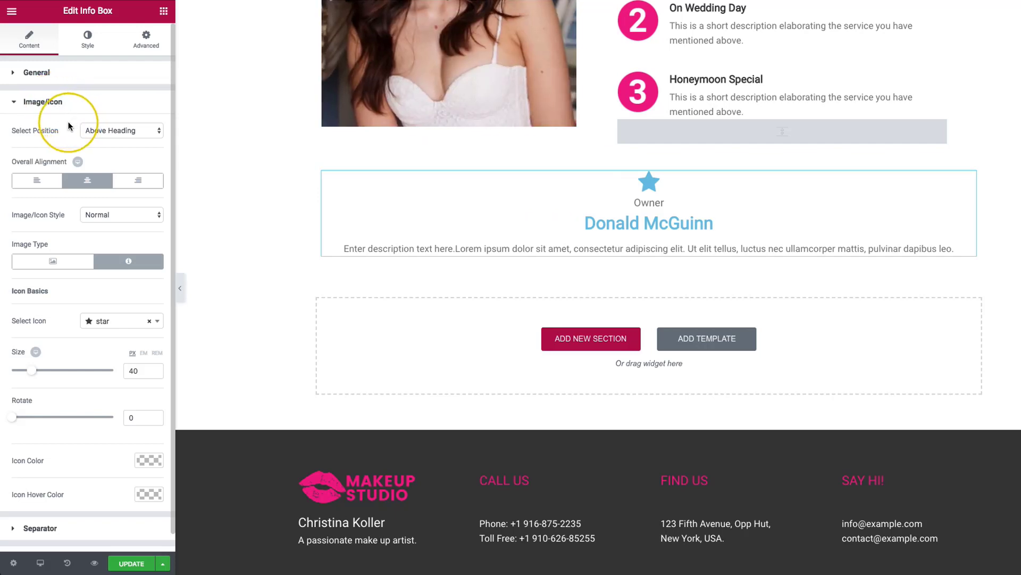
scroll(69, 122, "down", 1)
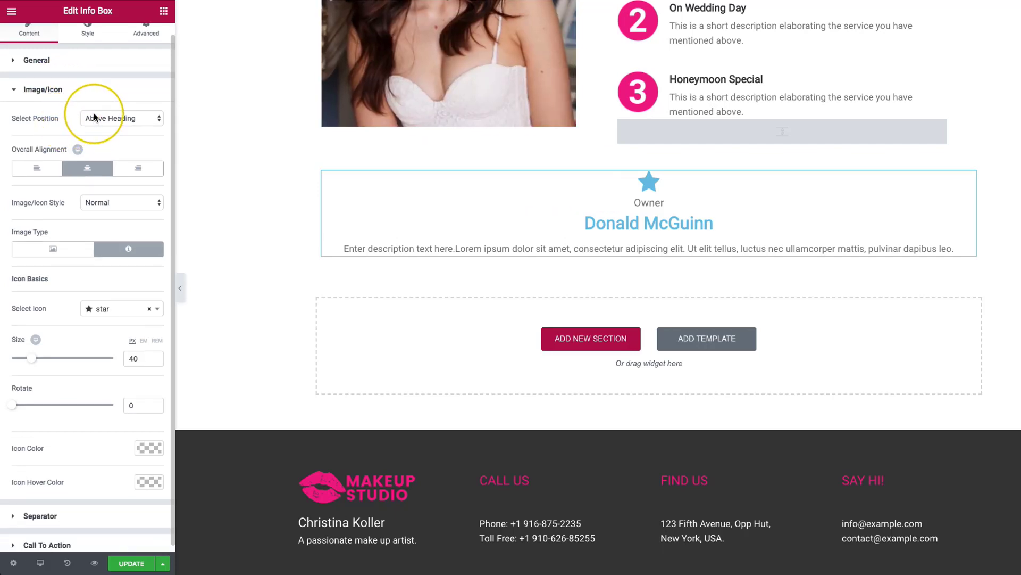
left_click(94, 118)
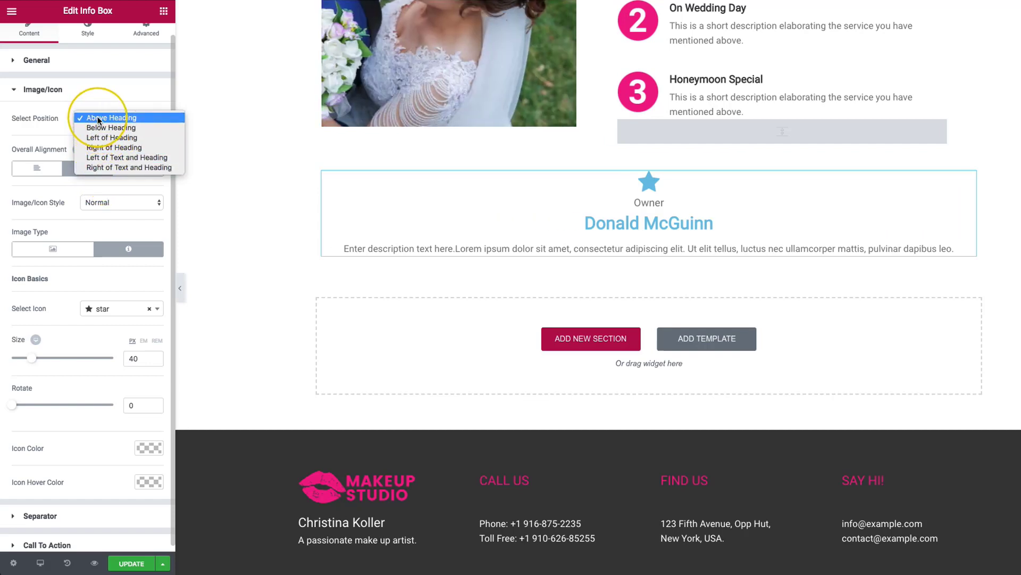
left_click(98, 128)
left_click(99, 119)
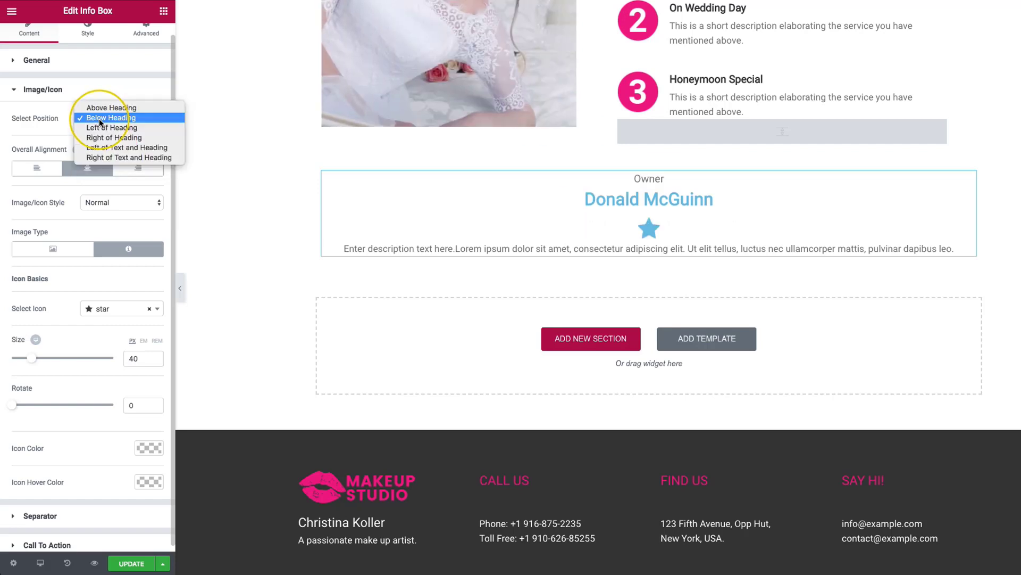
left_click(100, 128)
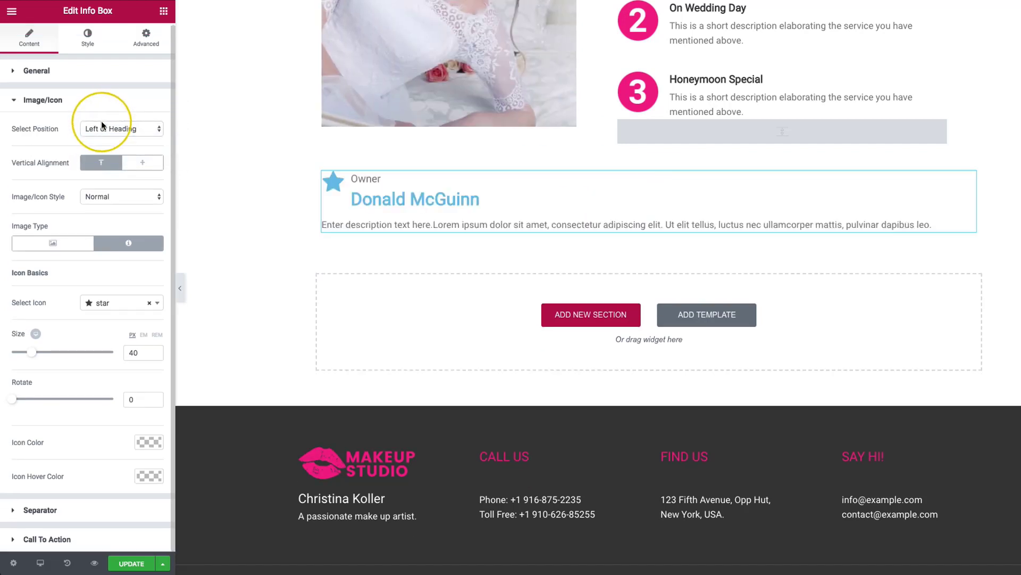
left_click(105, 133)
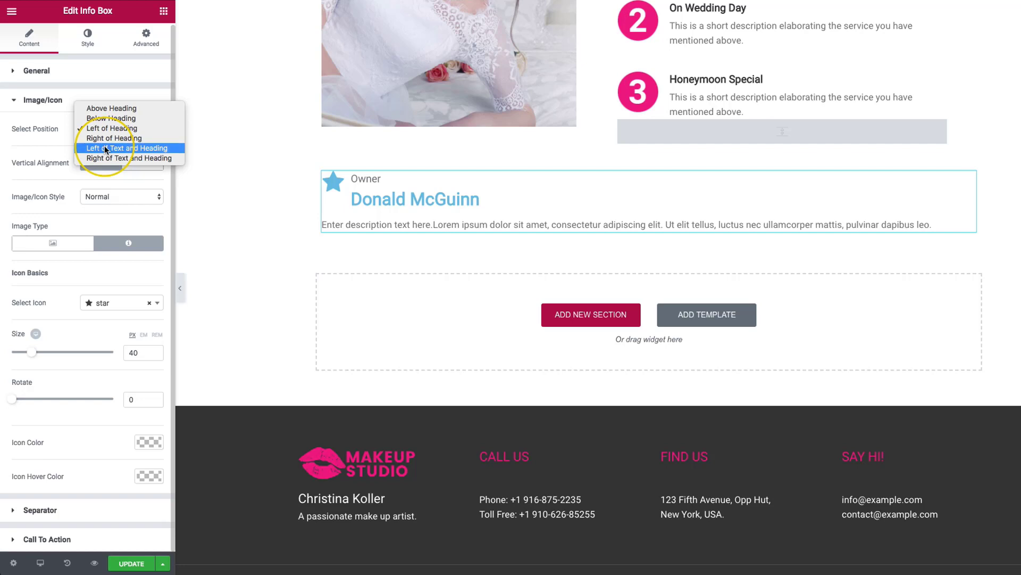
left_click(105, 145)
- Try Right of Text and Heading, then settle on Left of Heading for the star
left_click(113, 119)
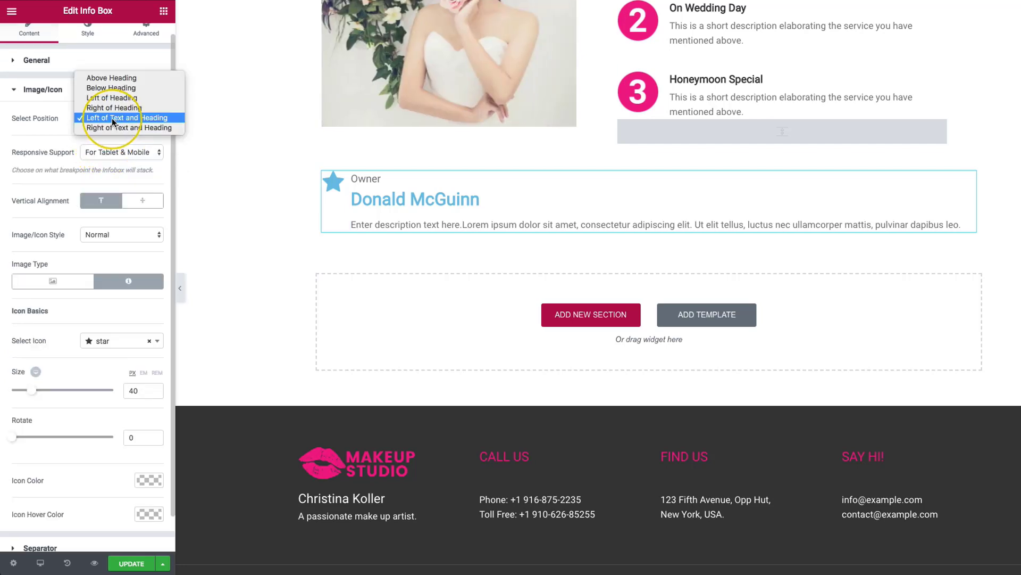
left_click(108, 126)
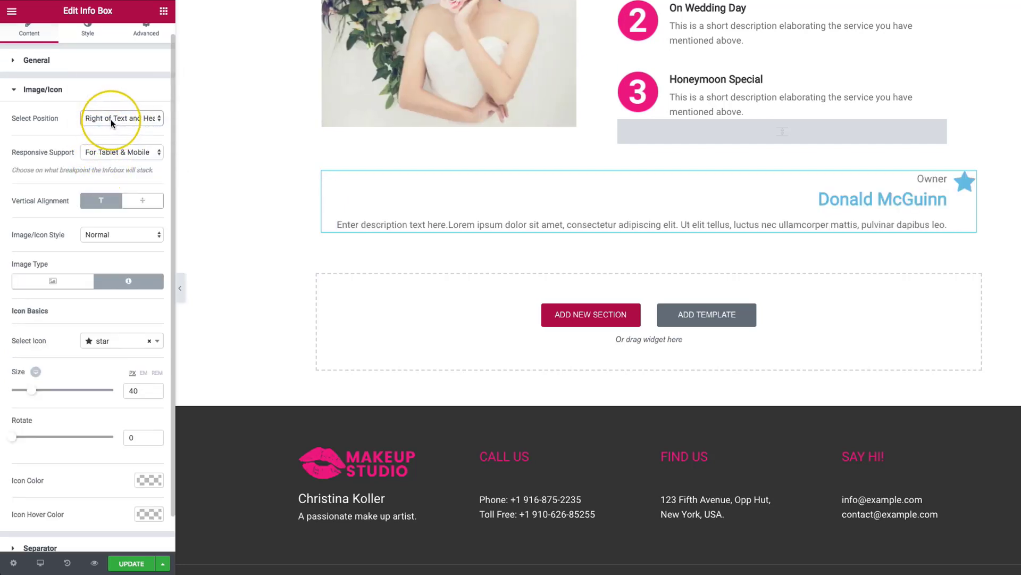
left_click(110, 118)
left_click(110, 108)
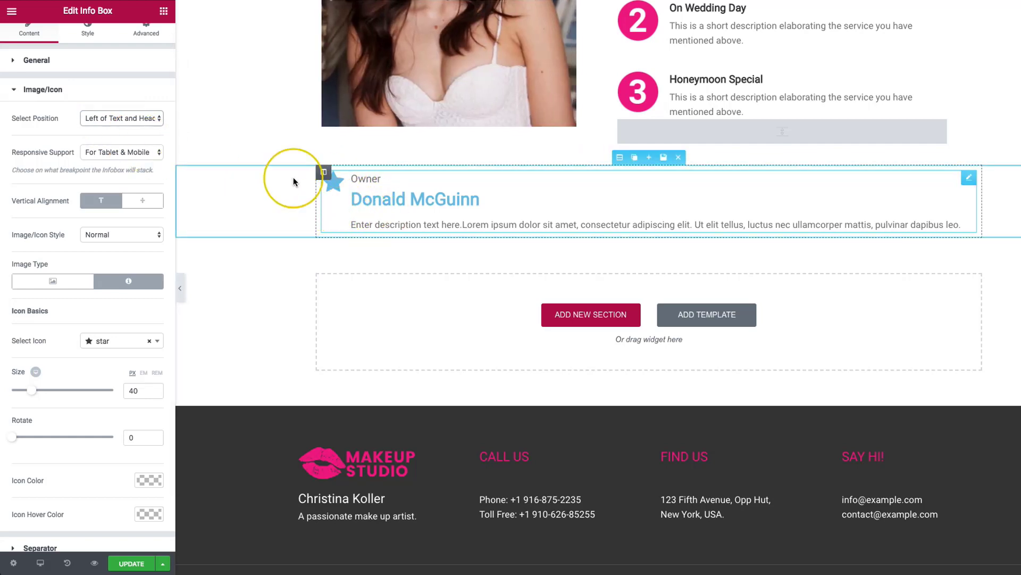
left_click(126, 119)
left_click(115, 98)
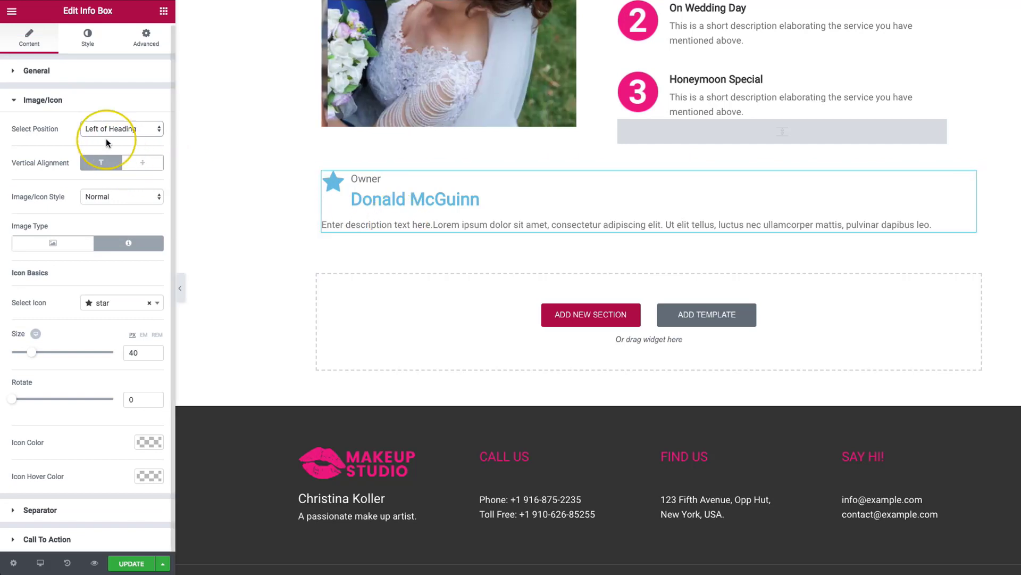
left_click(110, 129)
- Put the star back above the heading and left-align the info box content
left_click(111, 108)
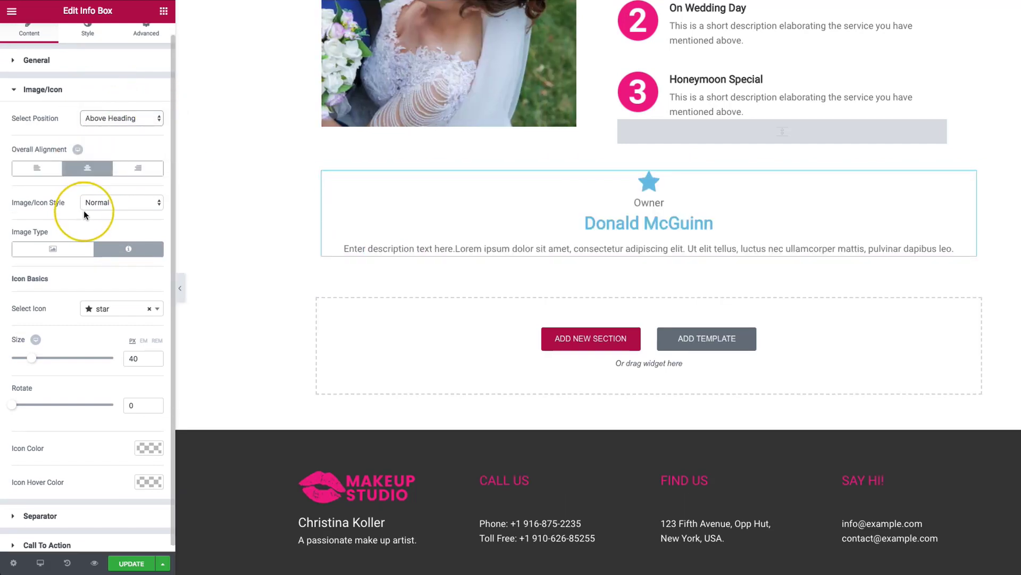
scroll(54, 195, "down", 1)
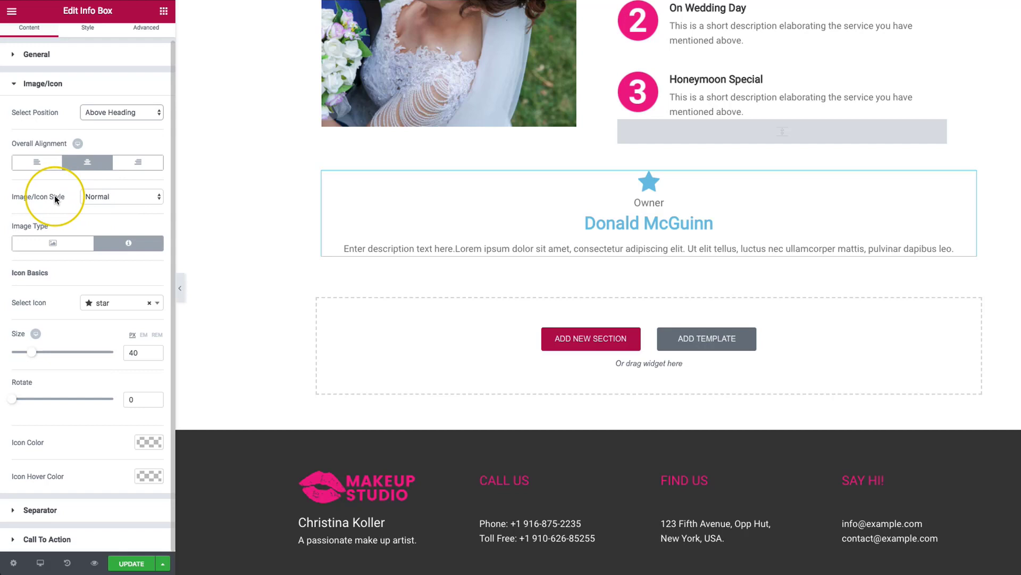
left_click(36, 162)
left_click(87, 162)
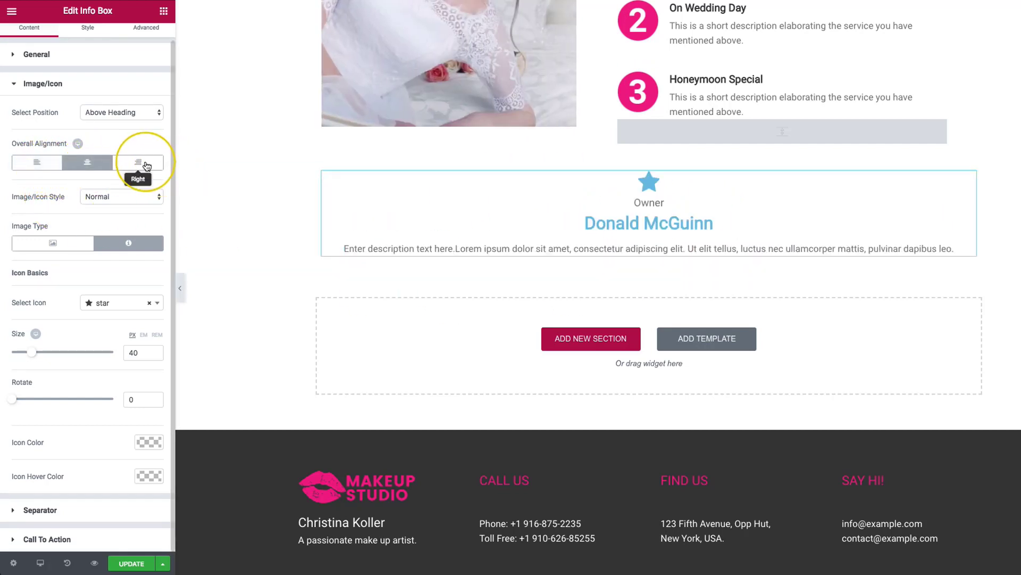
left_click(148, 161)
left_click(37, 162)
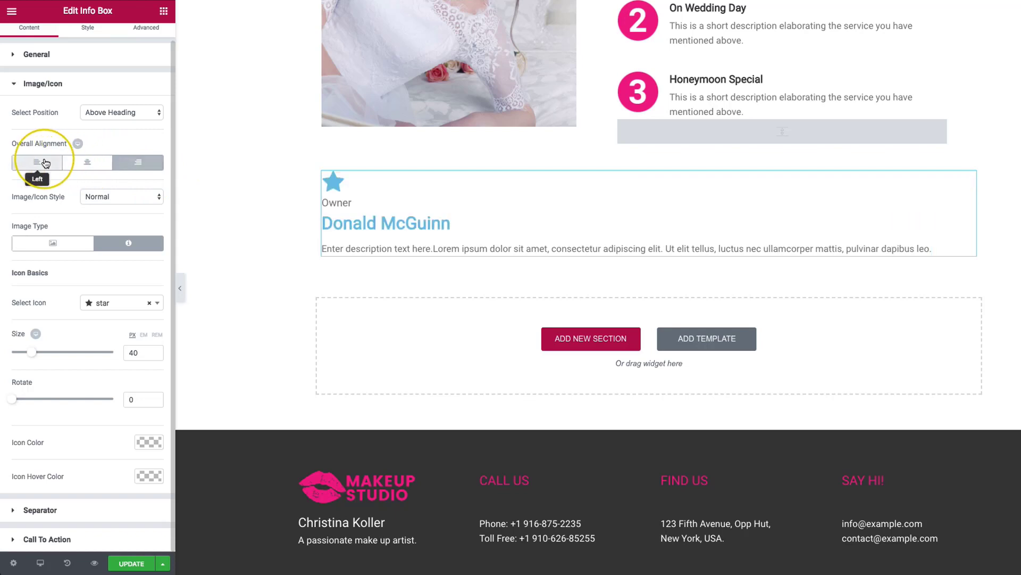
- Try Circle, Square and Design your own icon styles, then keep Normal
left_click(99, 198)
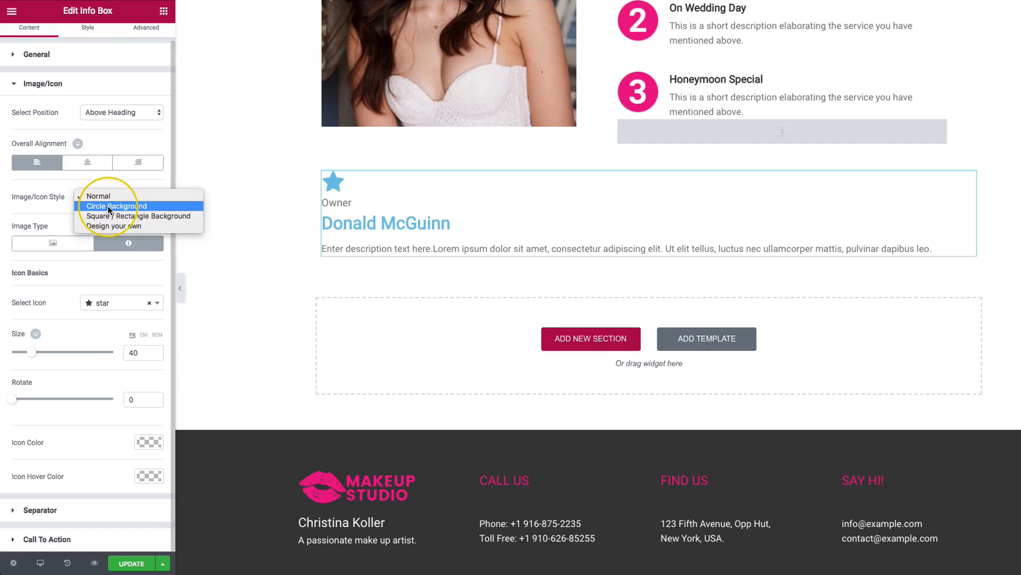
left_click(107, 205)
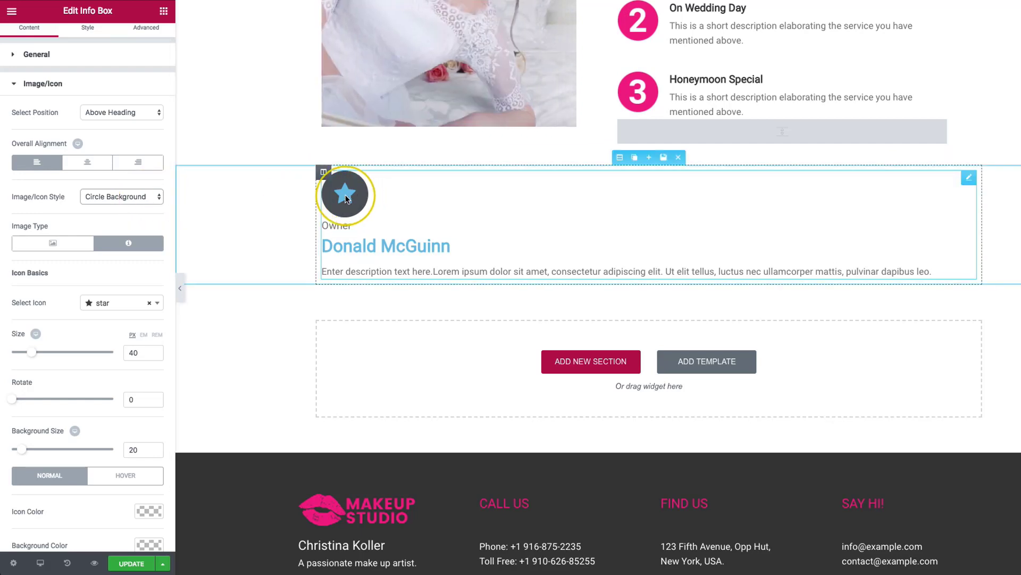
left_click(107, 197)
left_click(99, 206)
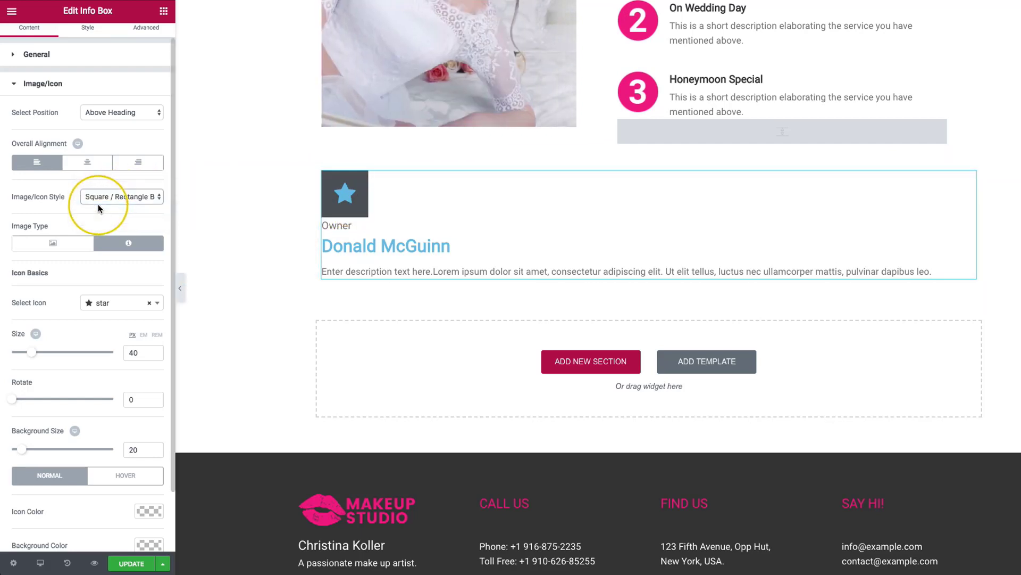
left_click(98, 205)
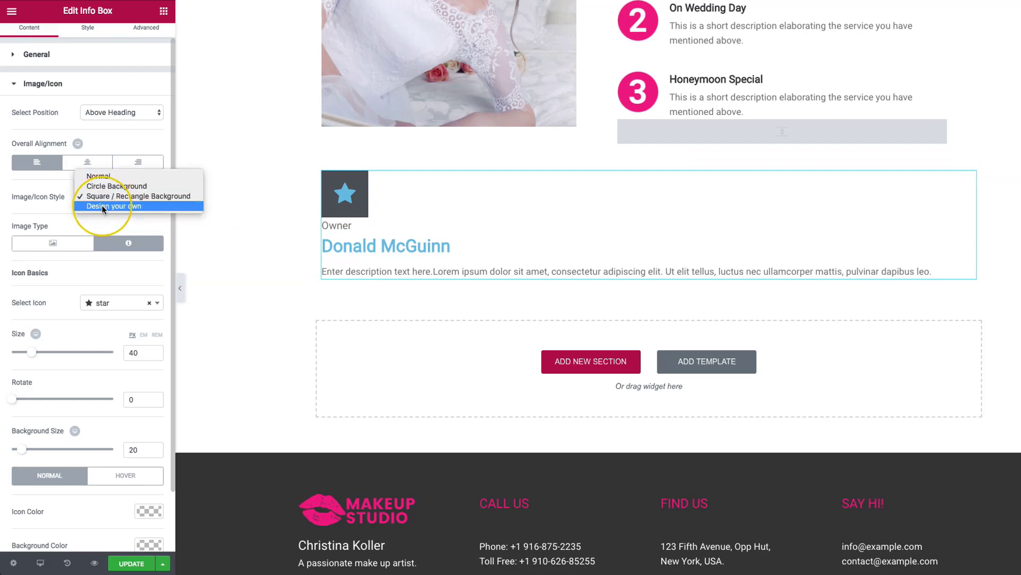
left_click(101, 205)
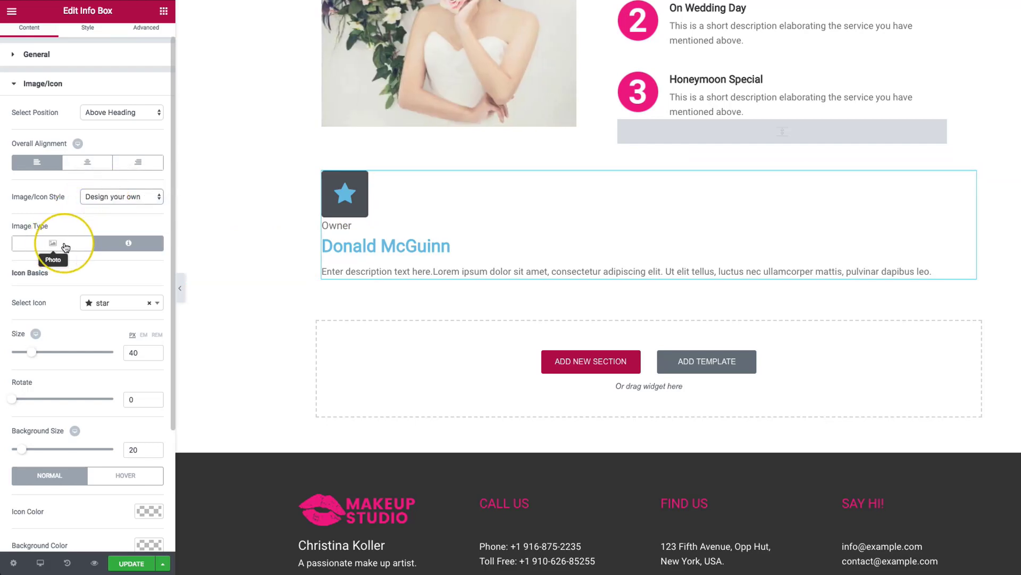
left_click(114, 198)
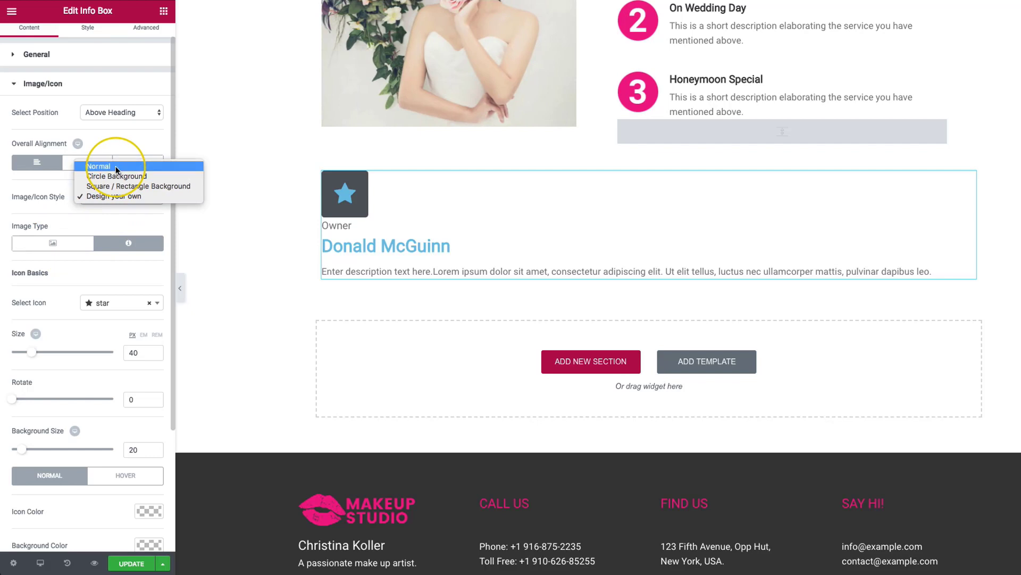
left_click(108, 166)
left_click(110, 196)
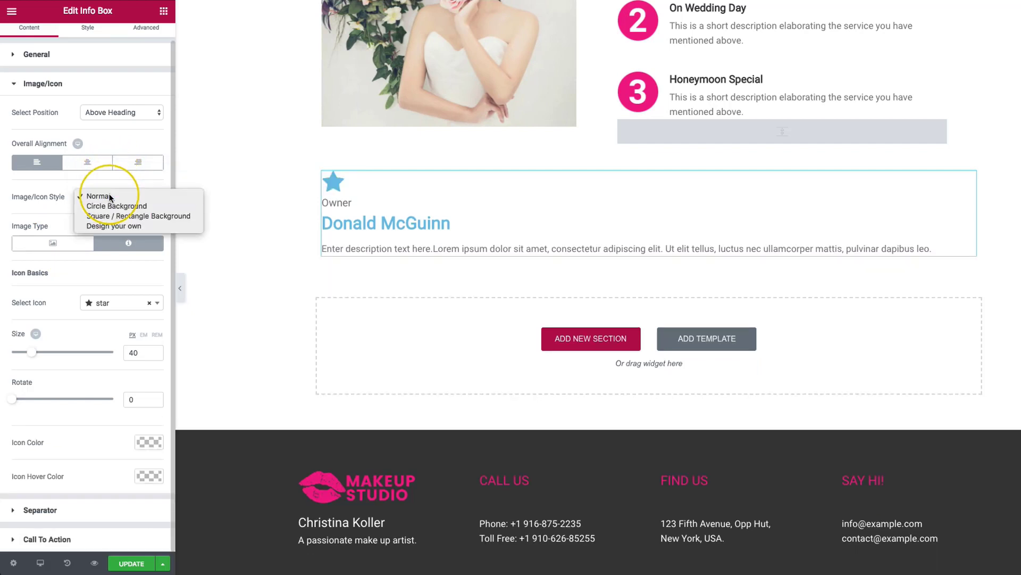
left_click(110, 196)
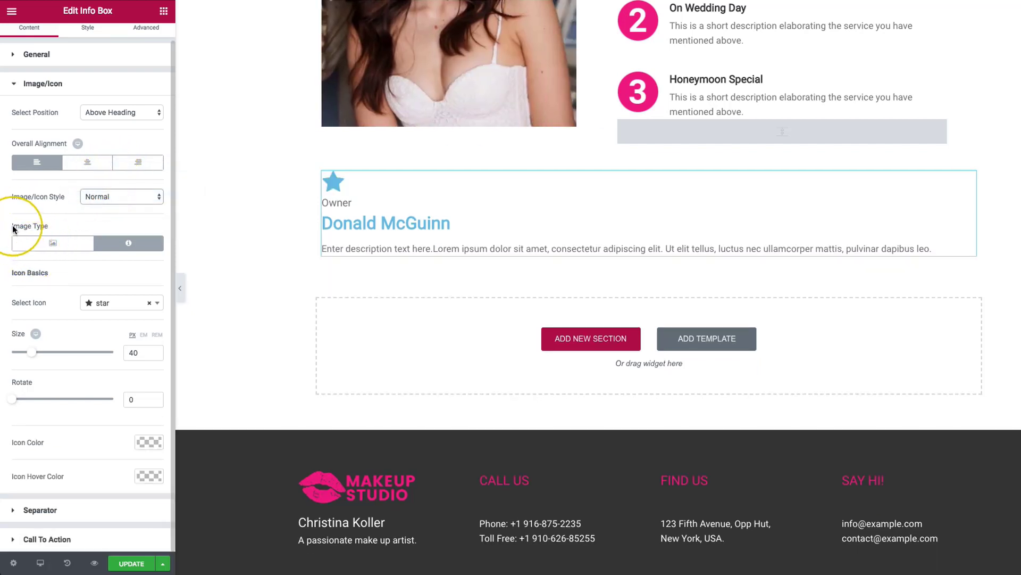
left_click(23, 233)
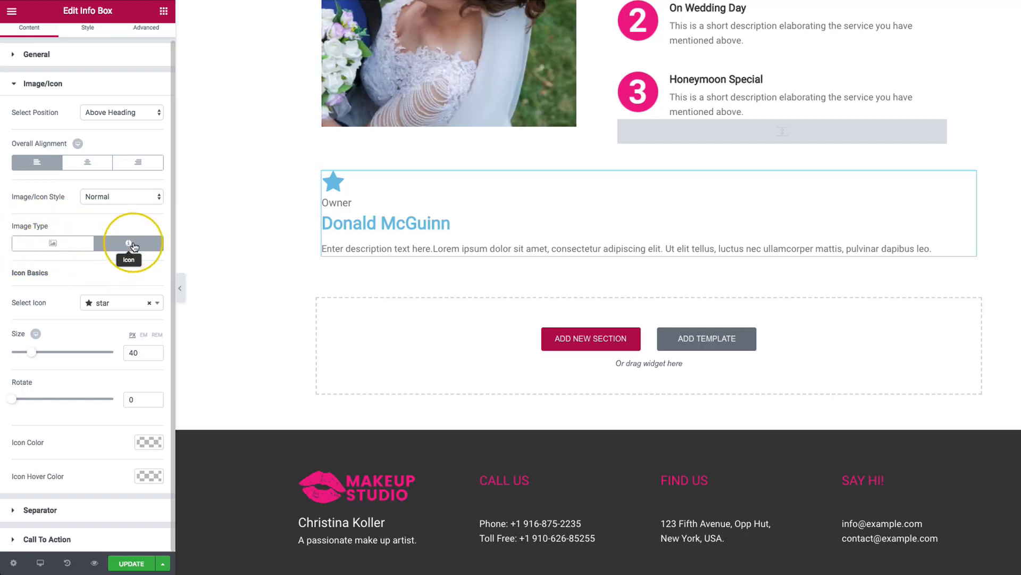
- Switch the image type to Photo, insert the blonde portrait, and centre the content
left_click(55, 246)
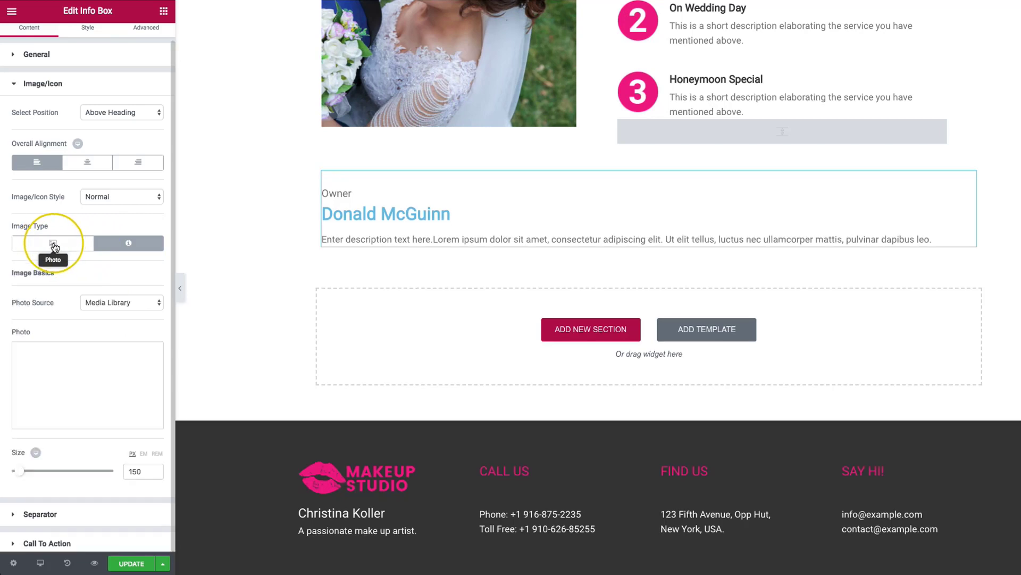
left_click(113, 302)
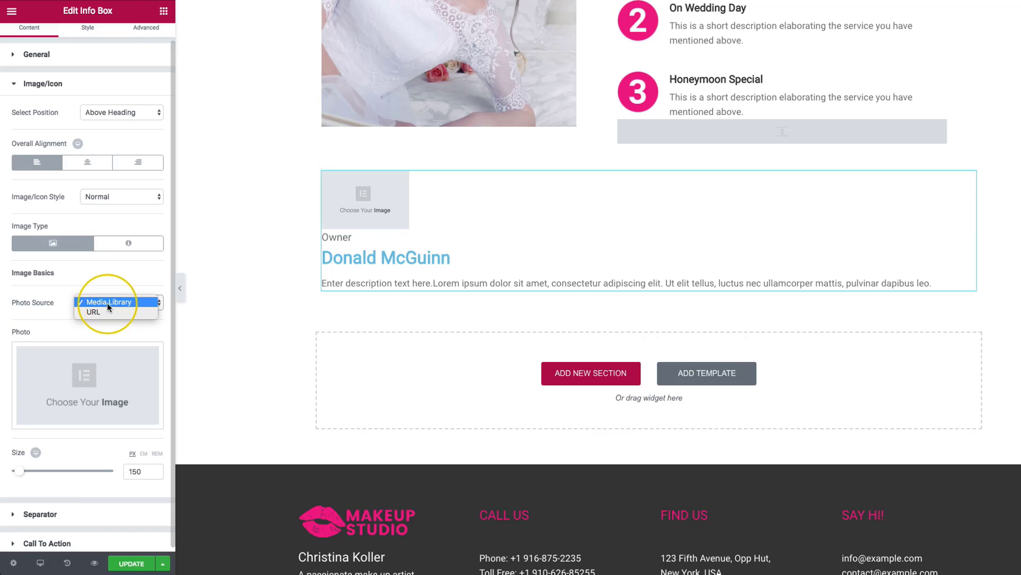
left_click(110, 303)
left_click(89, 387)
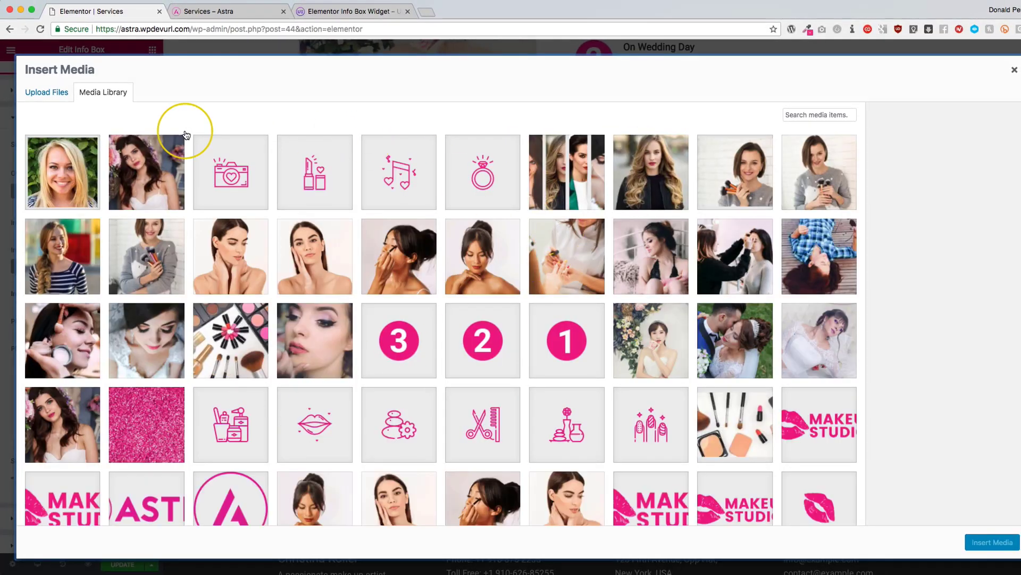
left_click(37, 159)
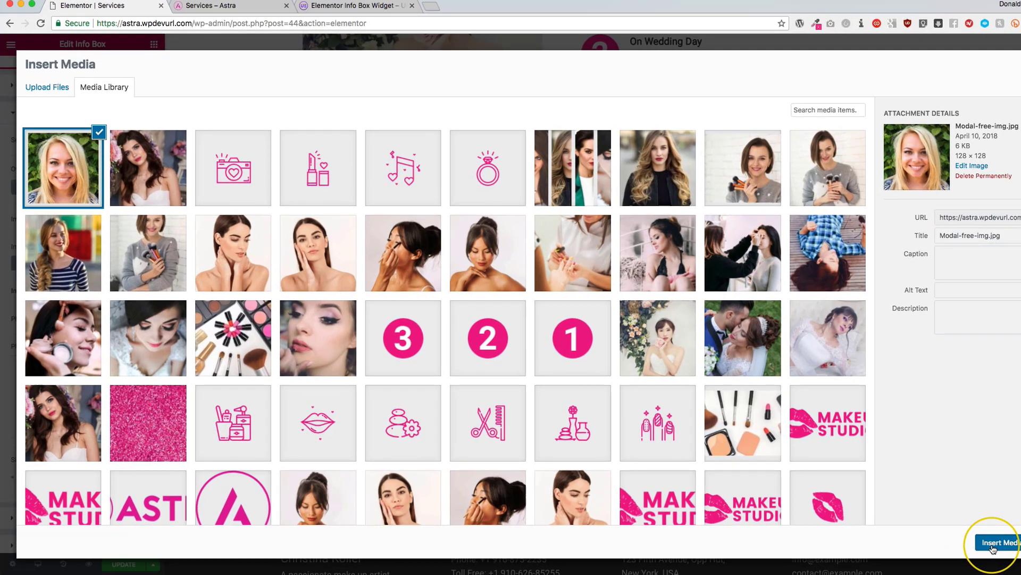
left_click(992, 542)
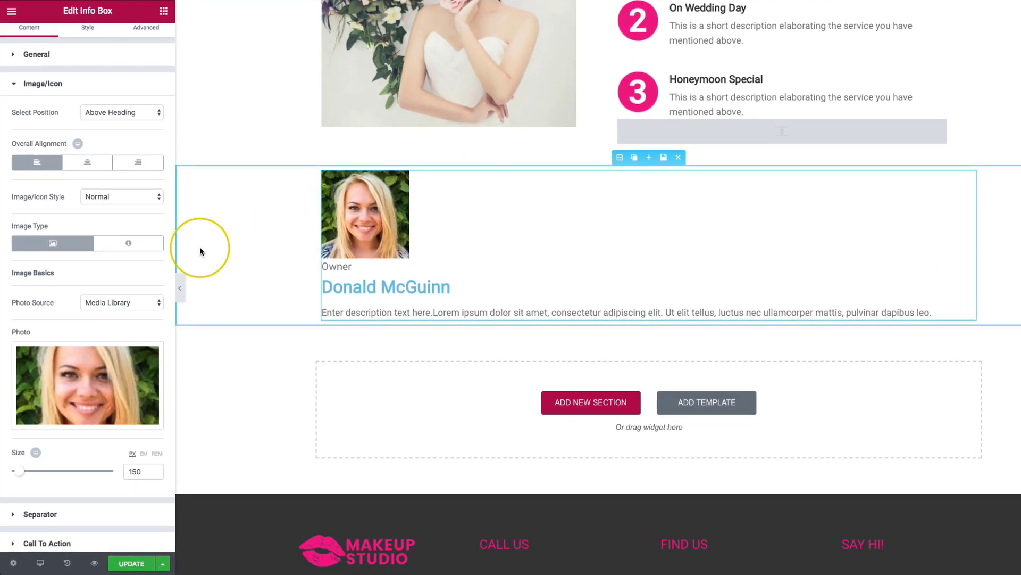
left_click(86, 163)
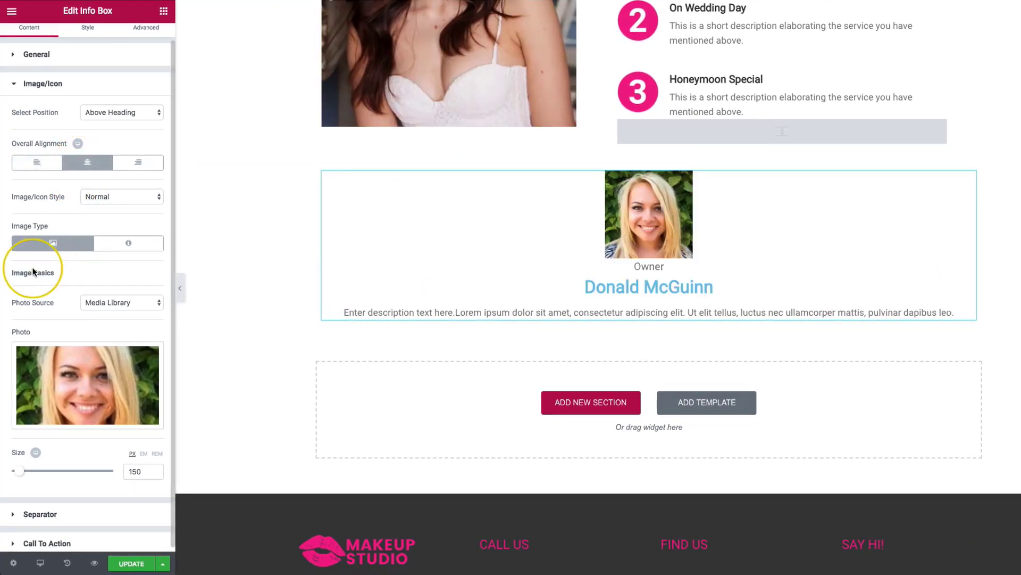
- Set the photo Size to 100 px, keep it above the heading, with a circular background
scroll(73, 285, "down", 1)
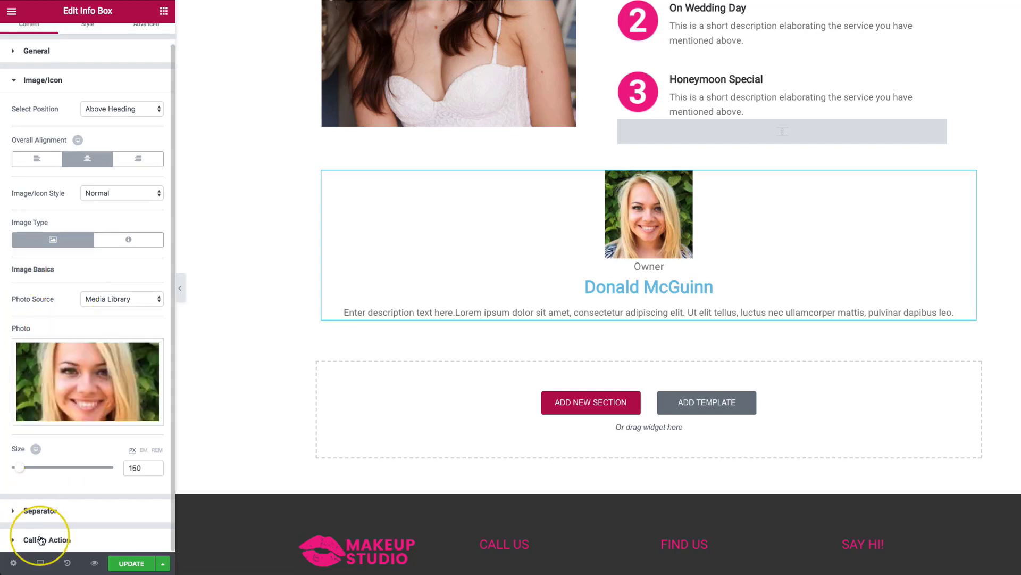
left_click_drag(21, 474, 18, 473)
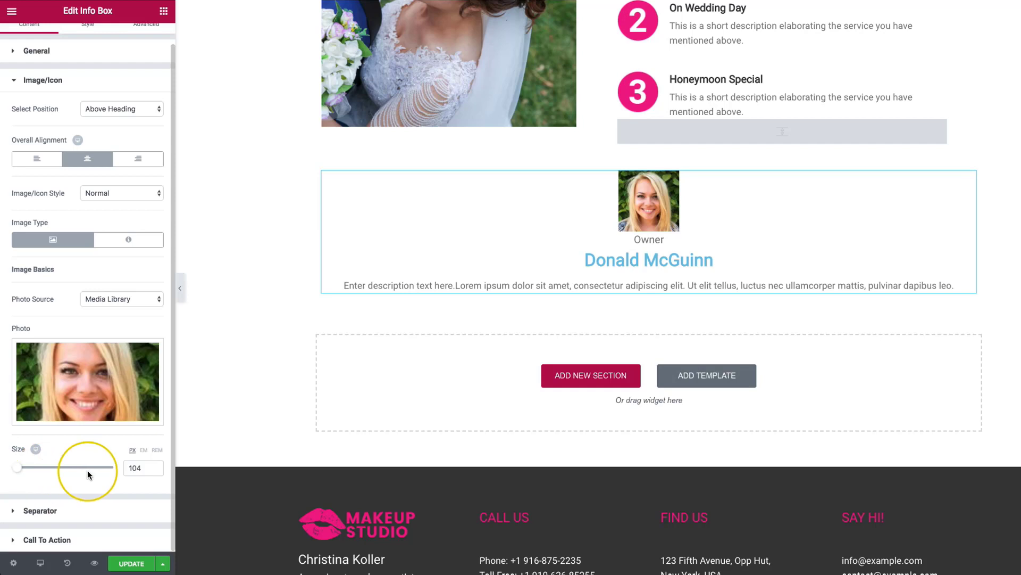
left_click(129, 469)
key("Down")
key("Down")
key("Down")
key("Down")
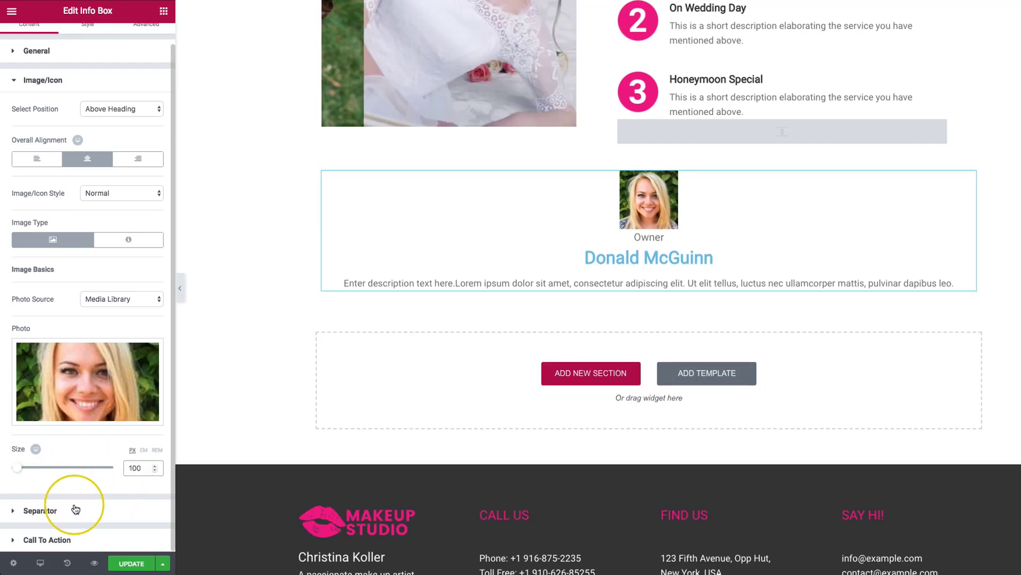
left_click(104, 109)
left_click(88, 113)
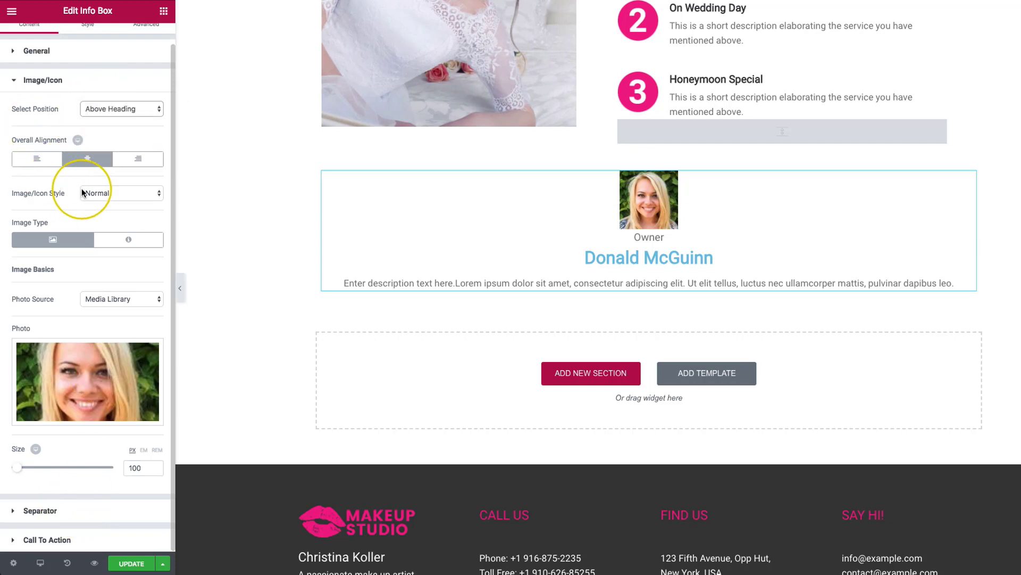
left_click(81, 192)
- Try Circle and Square photo backgrounds, then set the style to Design your own
left_click(96, 202)
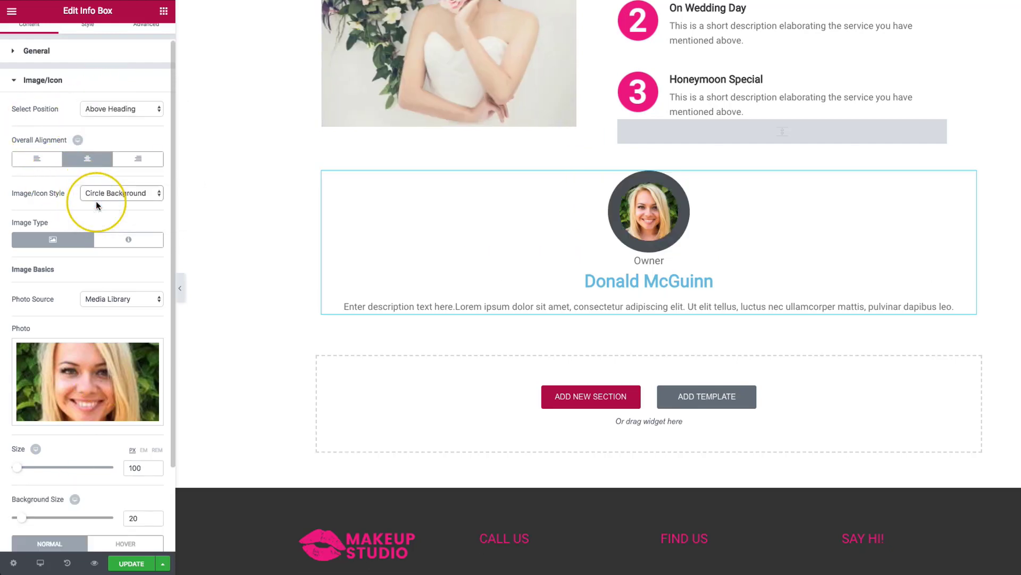
left_click(107, 194)
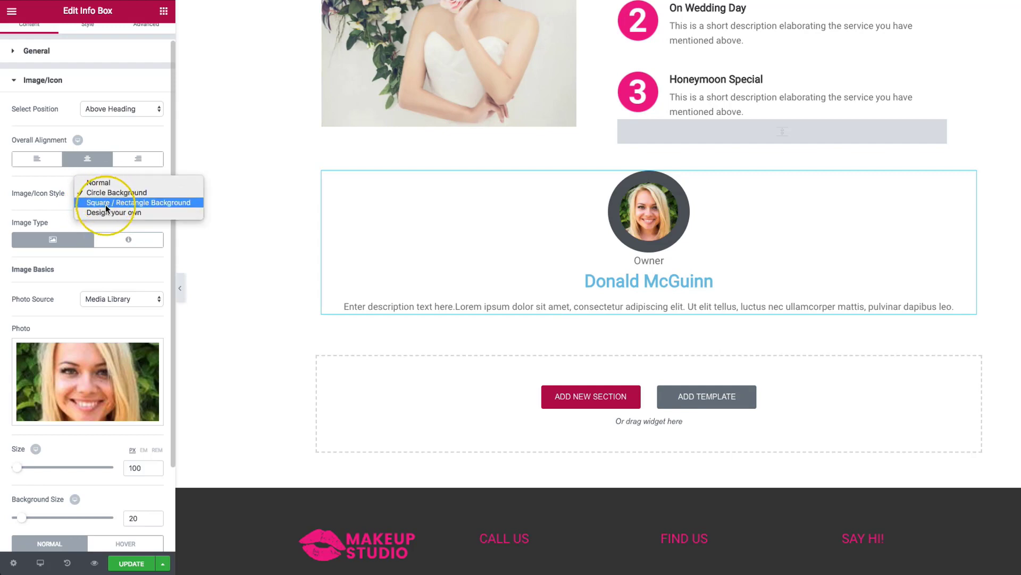
left_click(105, 202)
left_click(107, 196)
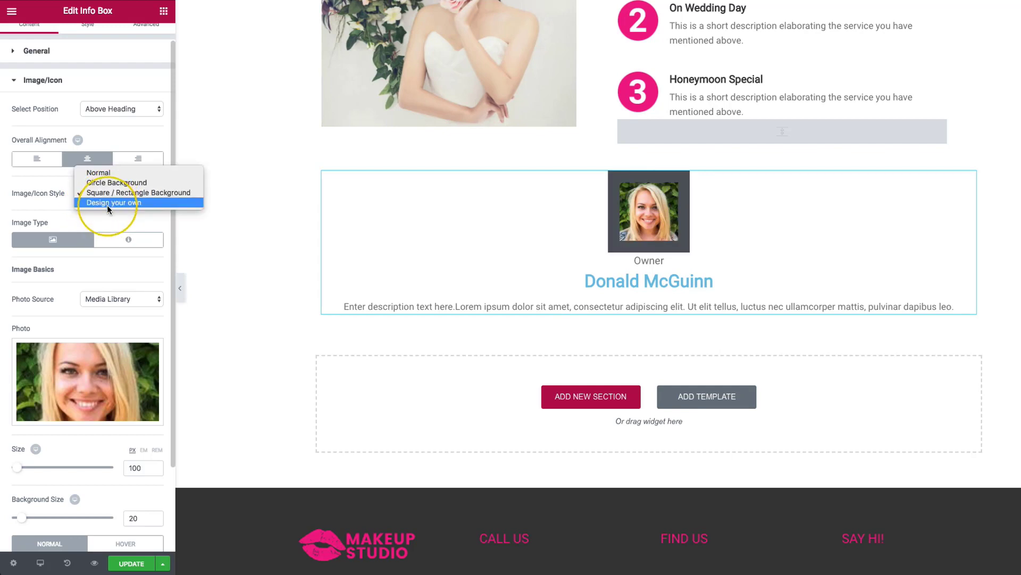
left_click(107, 205)
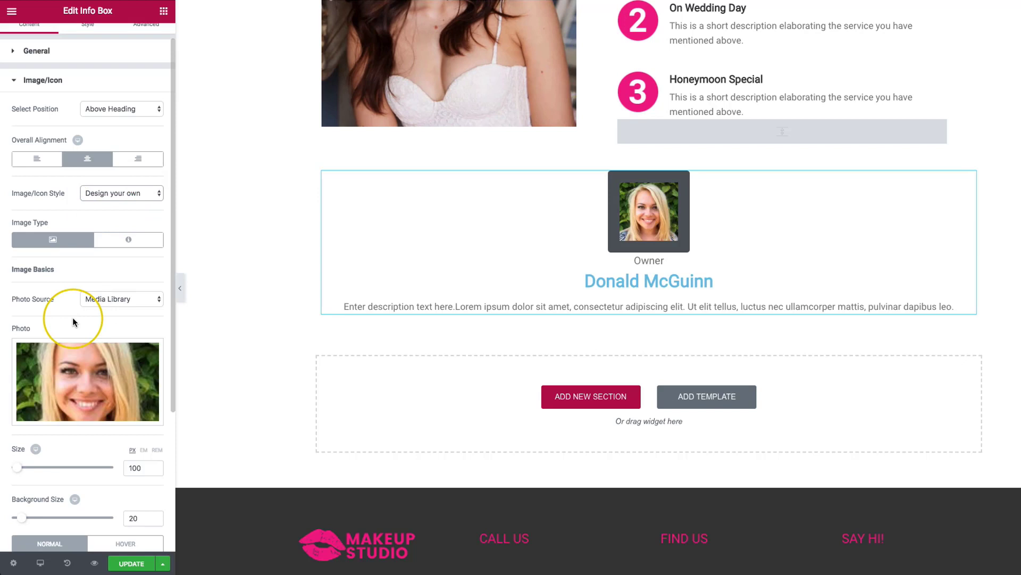
- Set the frame Background Size to 10 and Background Color to pink #ee167c
scroll(73, 318, "down", 3)
scroll(74, 321, "down", 2)
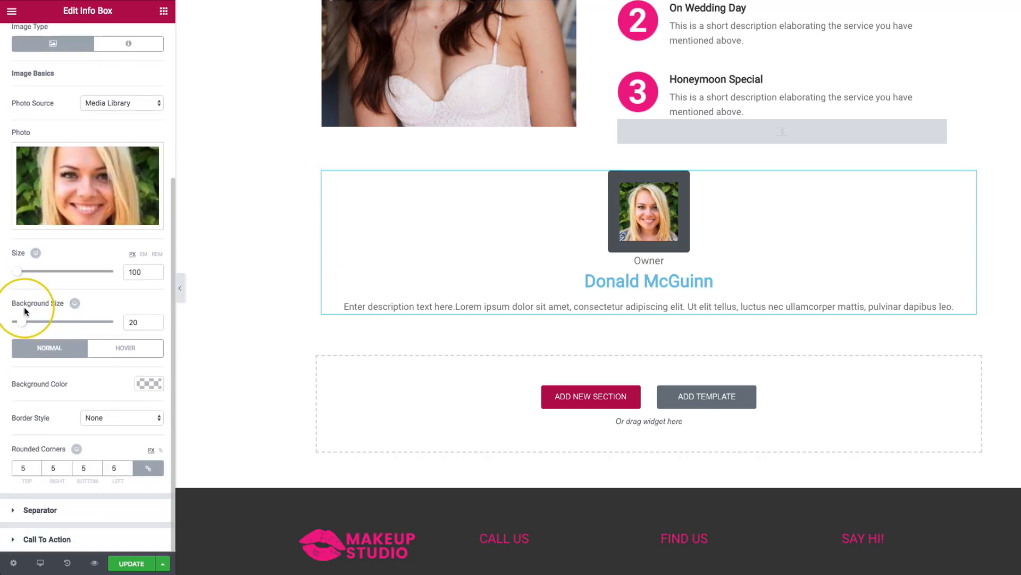
mouse_move(23, 322)
left_mouse_down()
mouse_move(33, 323)
mouse_move(14, 334)
left_mouse_up()
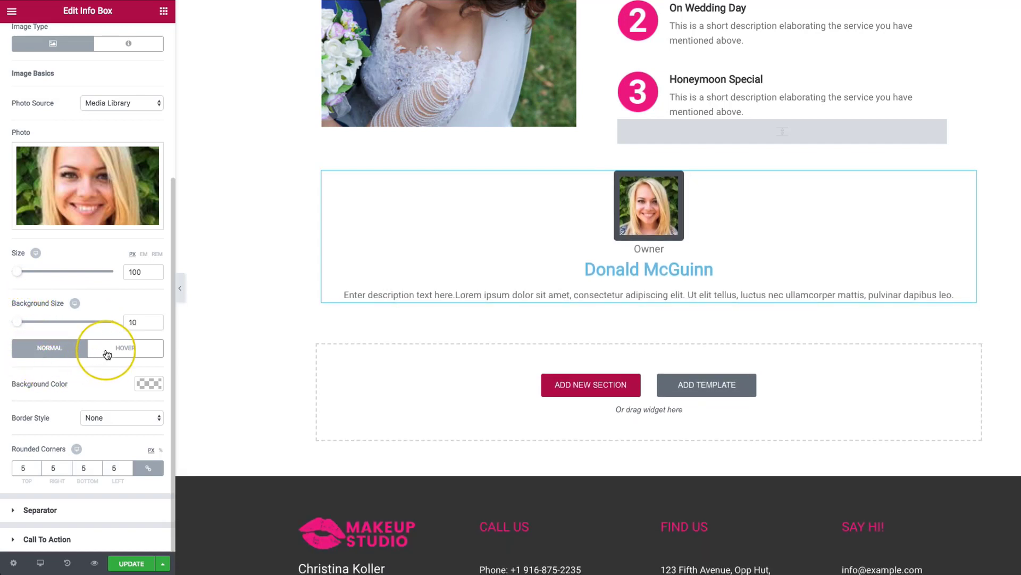
left_click(149, 383)
left_click(47, 521)
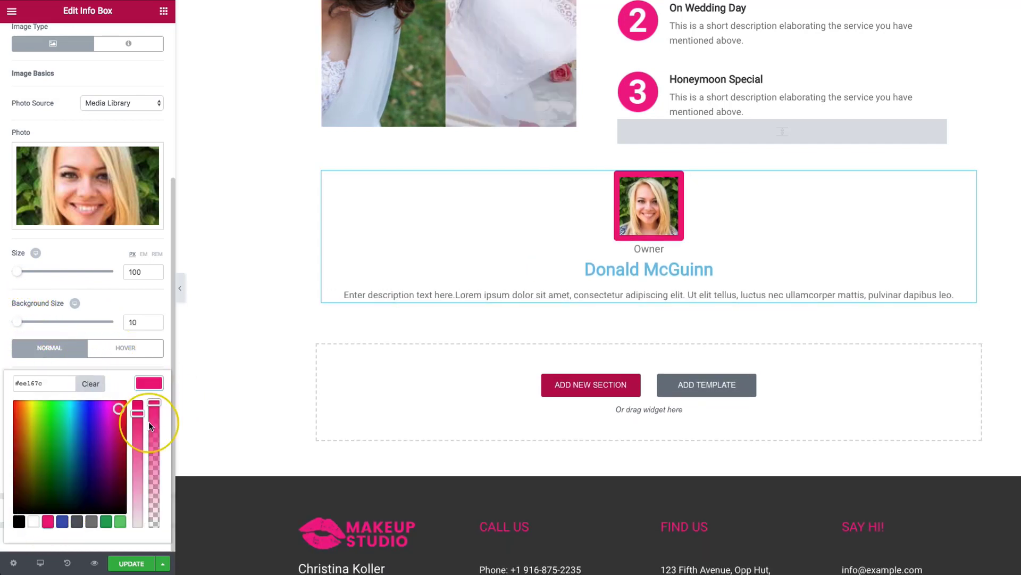
left_click(151, 383)
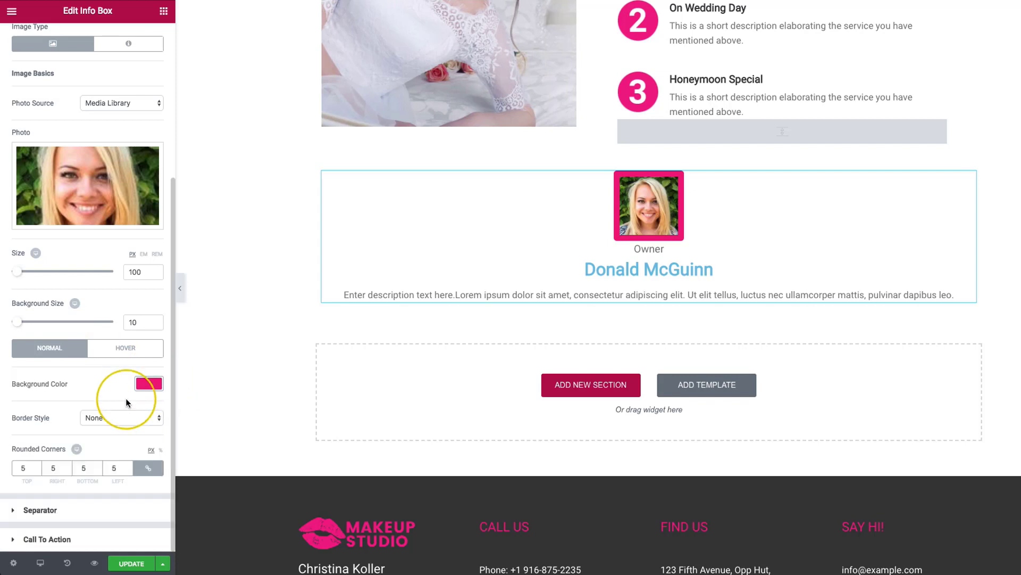
- Round the frame corners to 20 on all sides, leaving the border style at none
double_click(22, 468)
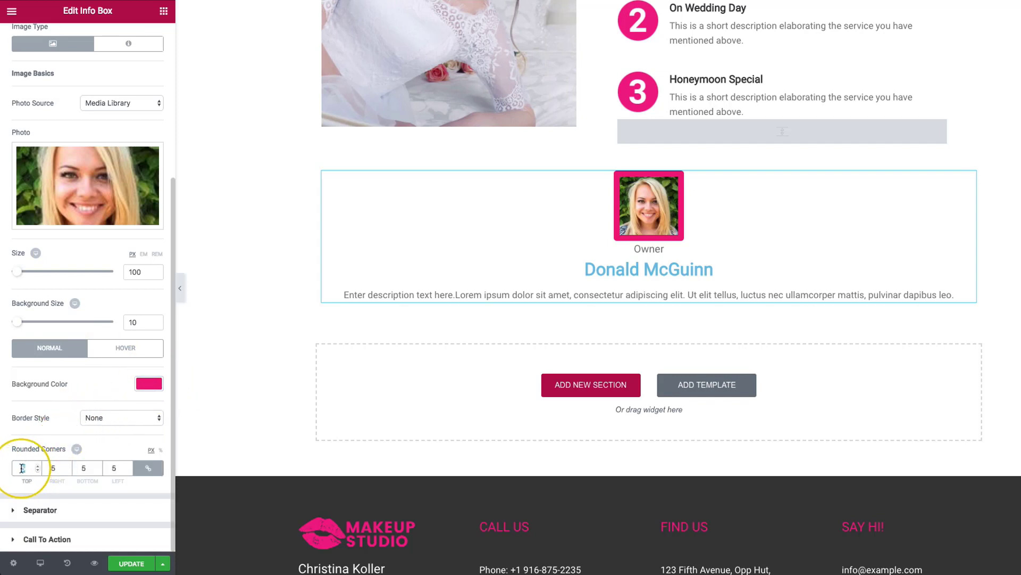
key("BackSpace")
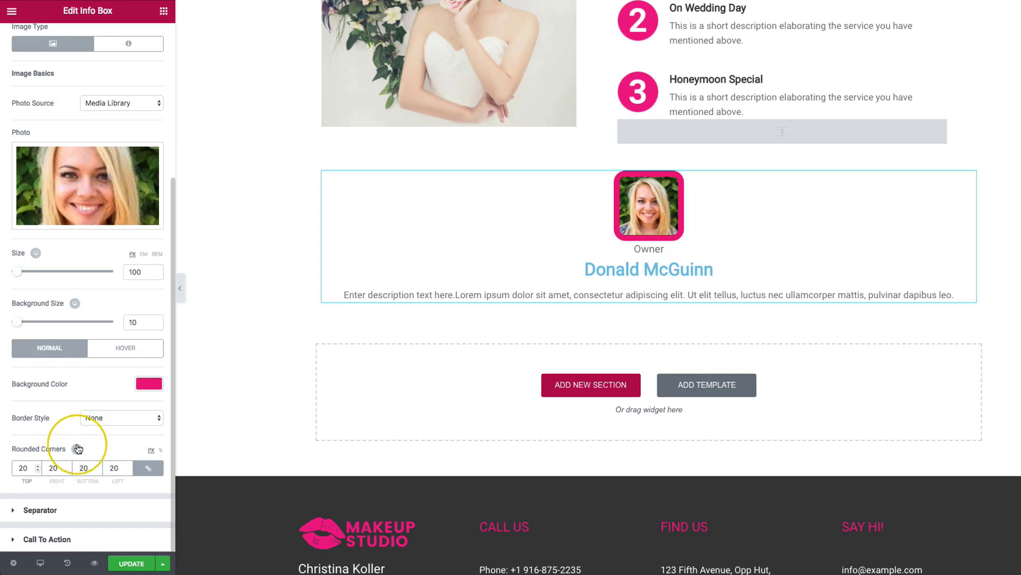
left_click(96, 417)
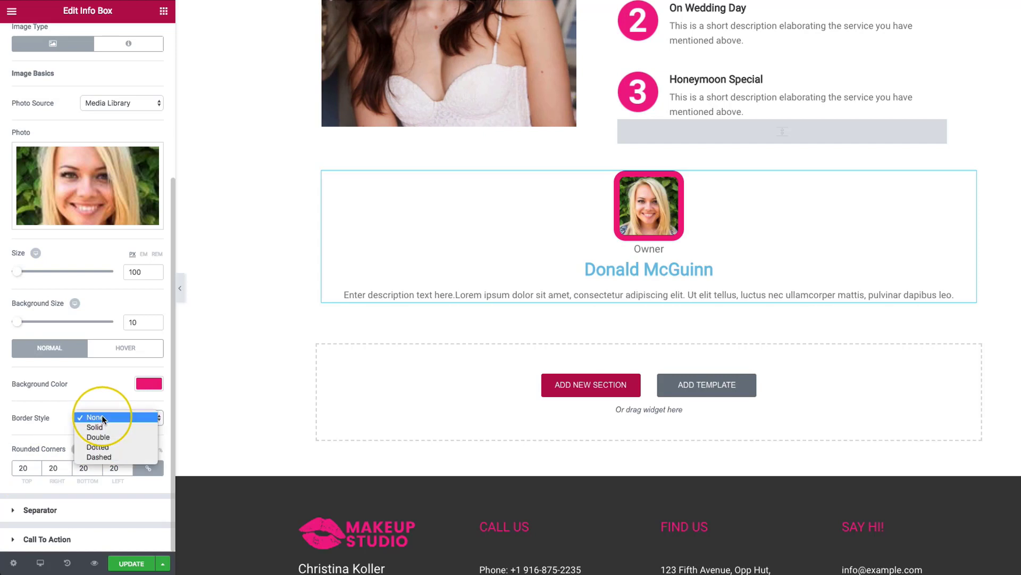
left_click(61, 418)
scroll(59, 417, "up", 1)
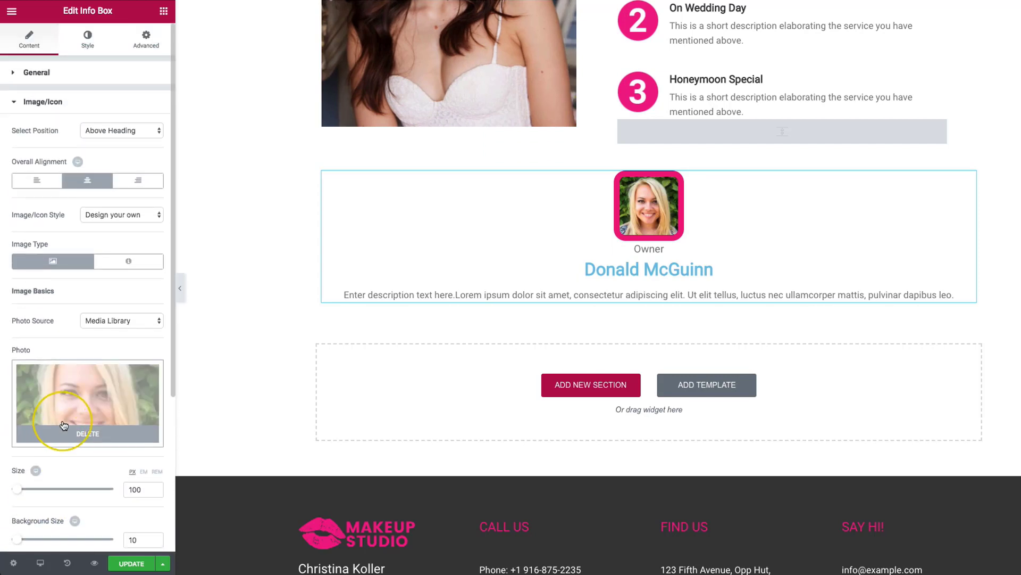
scroll(61, 420, "down", 4)
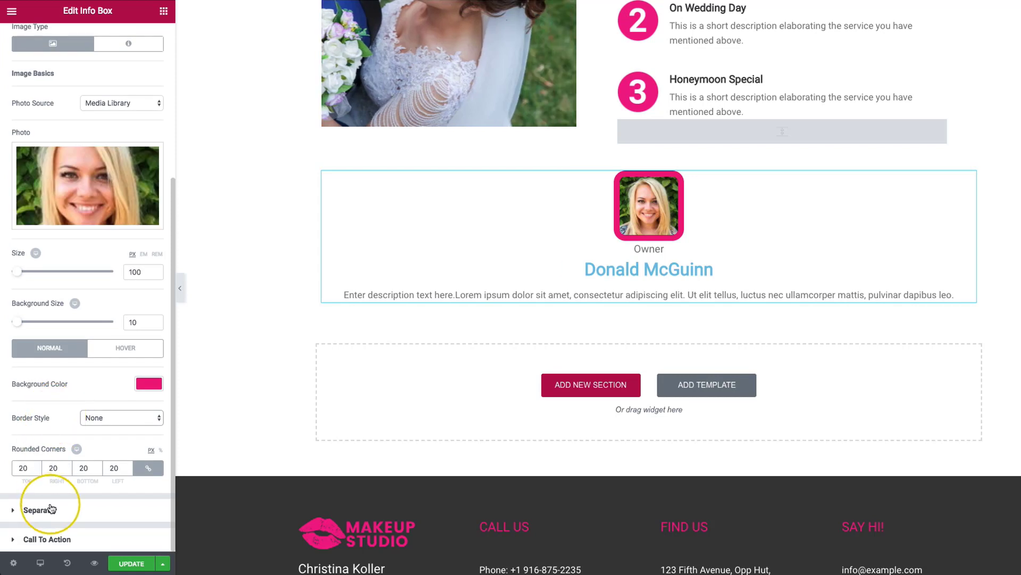
- Enable the separator, try Dashed, Dotted and Double styles, then return to Solid
left_click(60, 511)
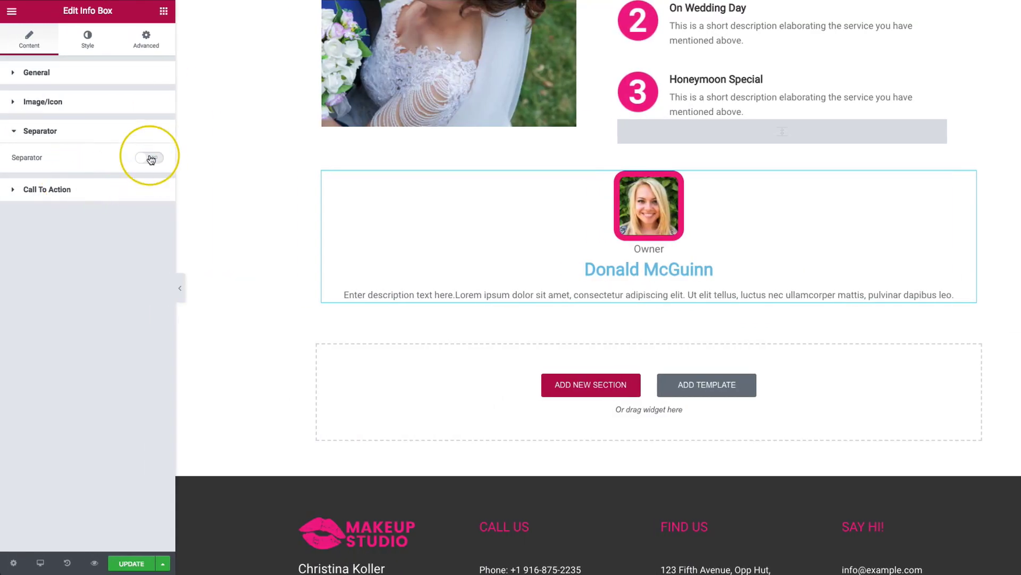
left_click(150, 158)
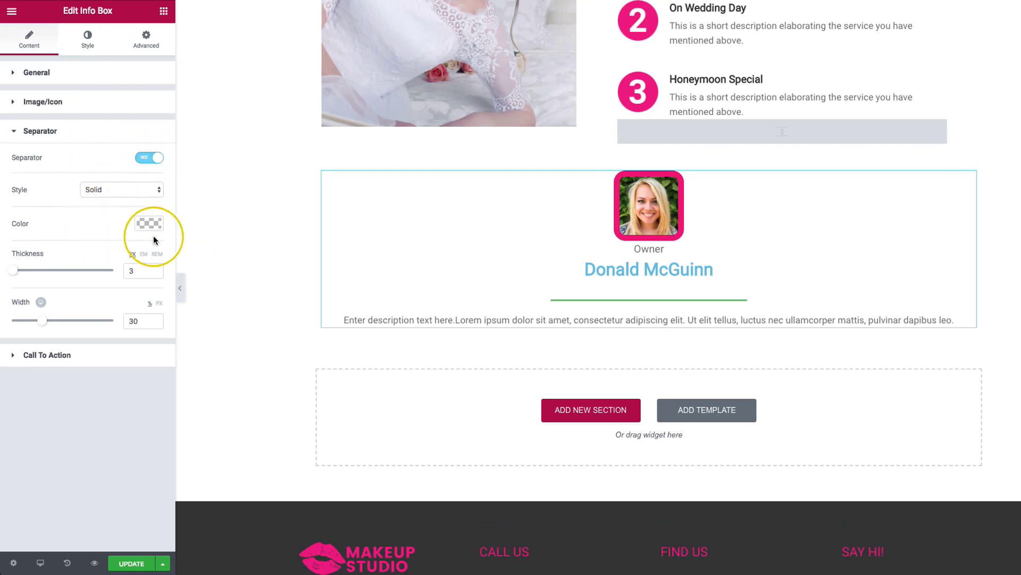
left_click(148, 222)
left_click(117, 190)
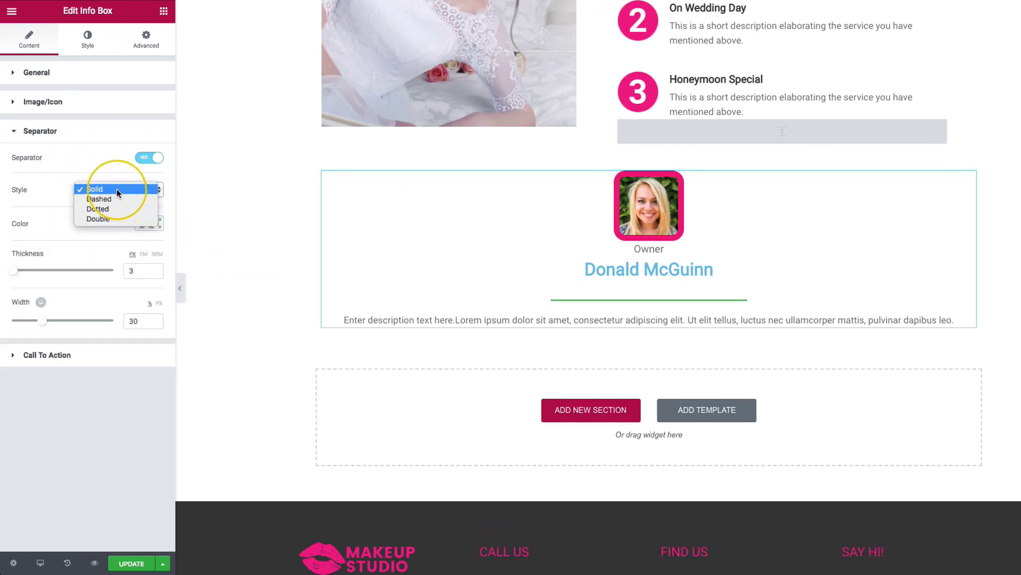
left_click(110, 199)
left_click(106, 190)
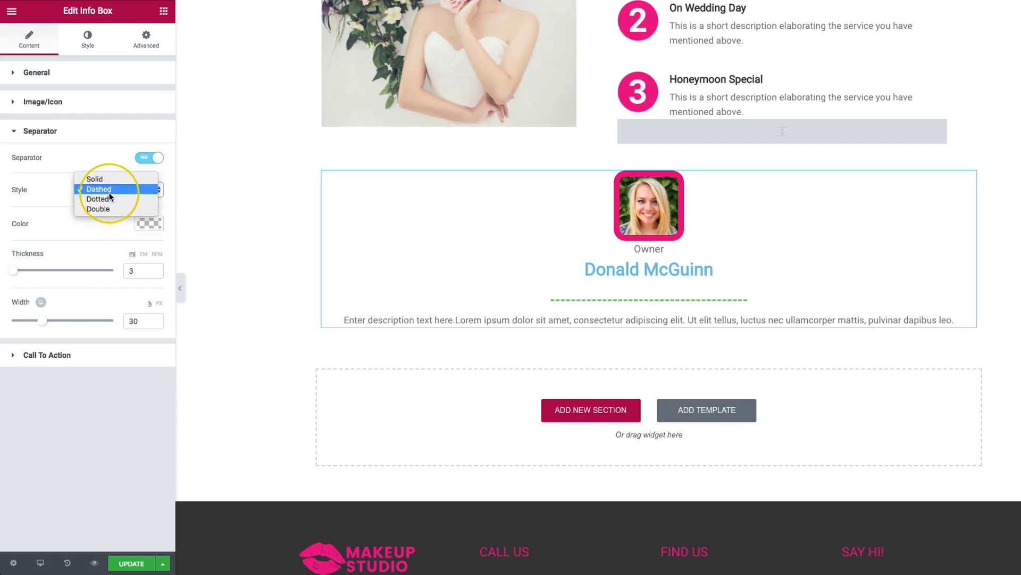
left_click(108, 198)
left_click(113, 189)
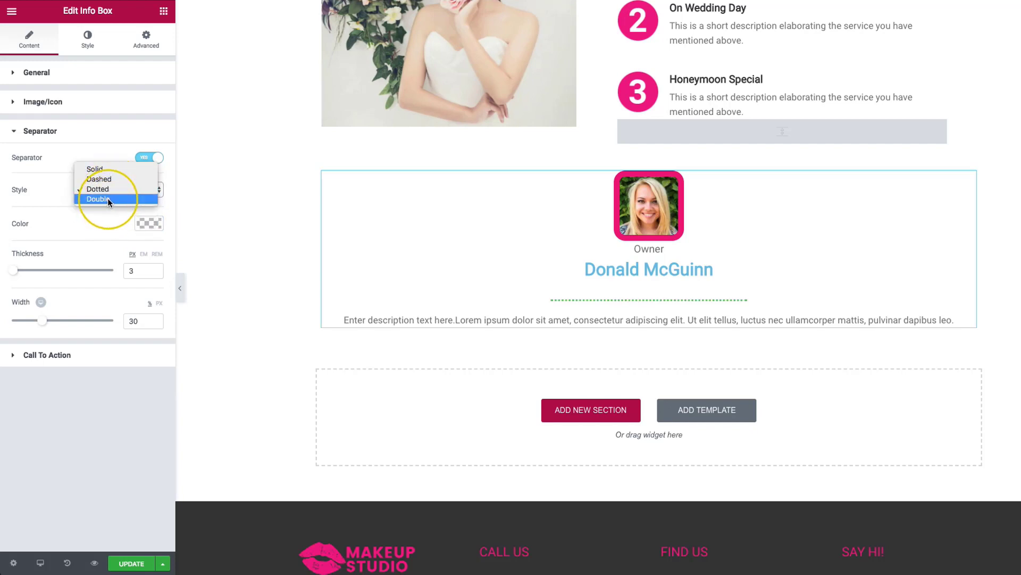
left_click(107, 198)
left_click(116, 184)
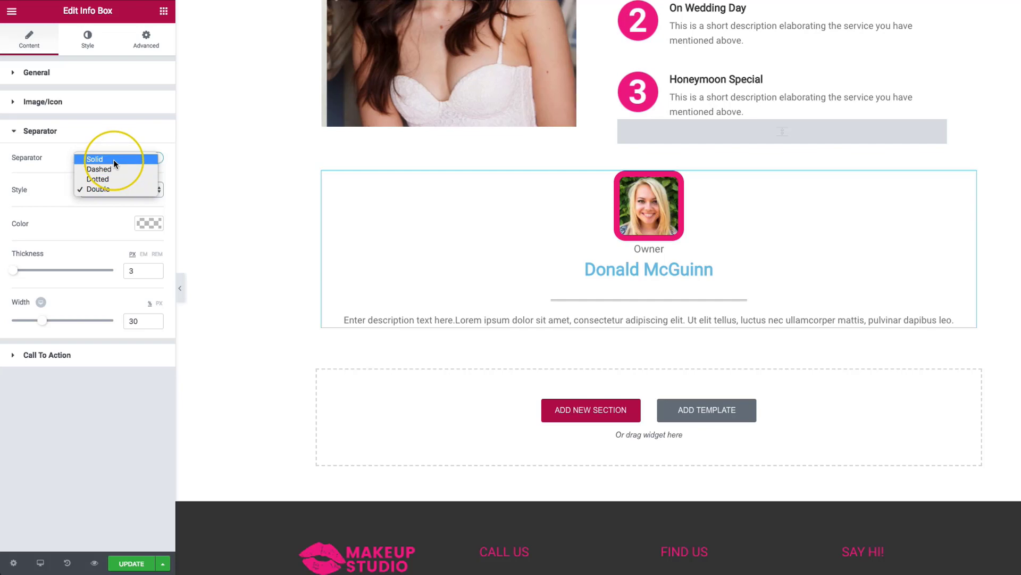
left_click(113, 159)
- Colour the separator with the pink preset and set its thickness to 3 px
left_click(142, 224)
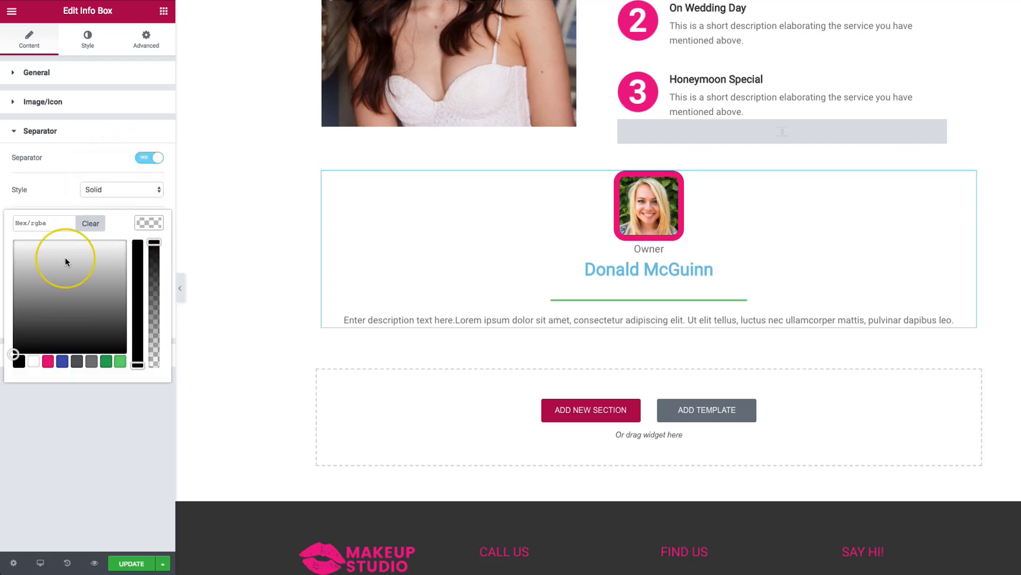
left_click(48, 361)
left_click(31, 439)
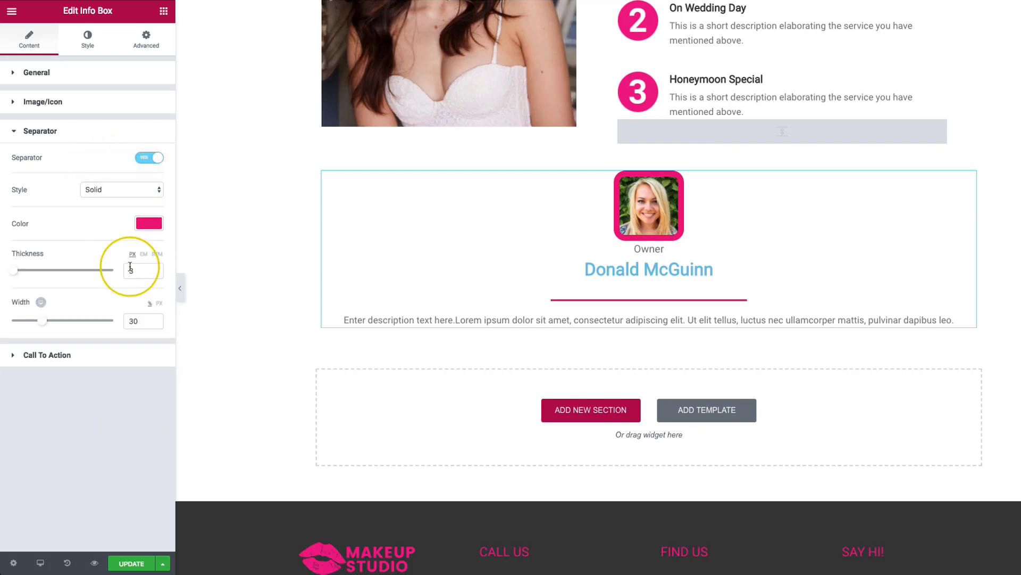
mouse_move(13, 273)
left_mouse_down()
mouse_move(123, 272)
mouse_move(13, 277)
left_mouse_up()
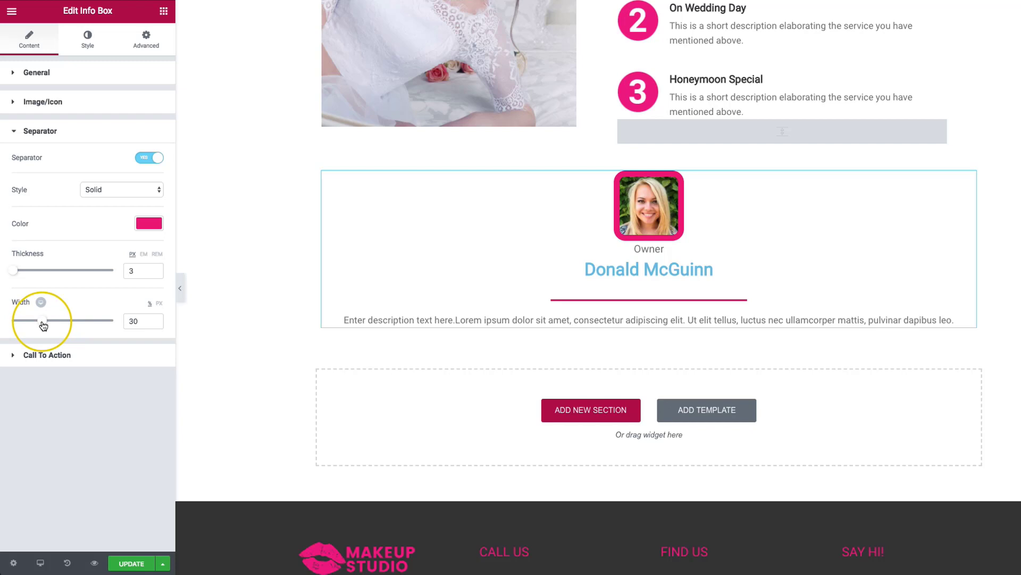
- Set the separator width to 100 px and expand the Call To Action section
left_click(159, 305)
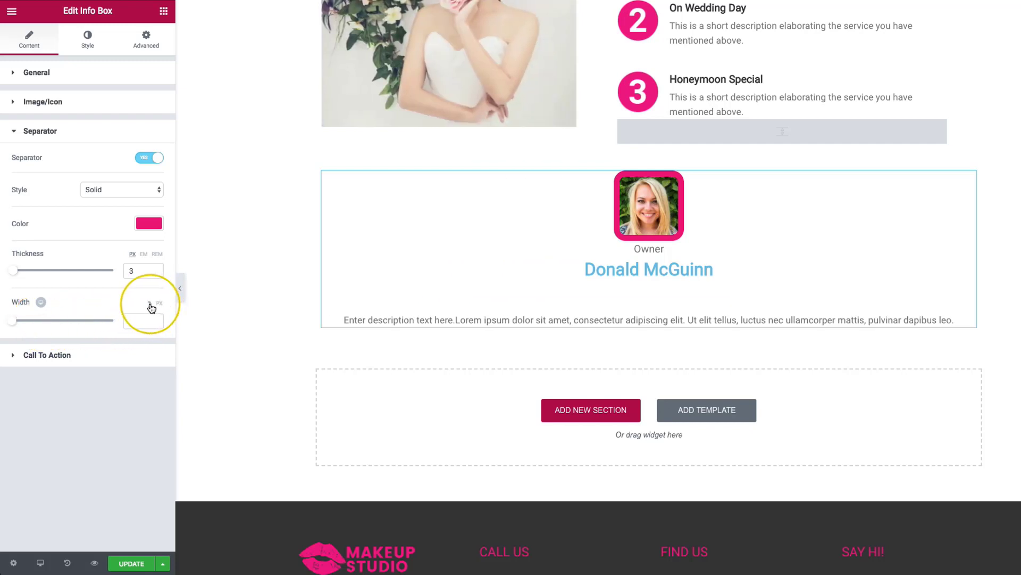
mouse_move(17, 324)
left_mouse_down()
mouse_move(118, 323)
mouse_move(2, 327)
left_mouse_up()
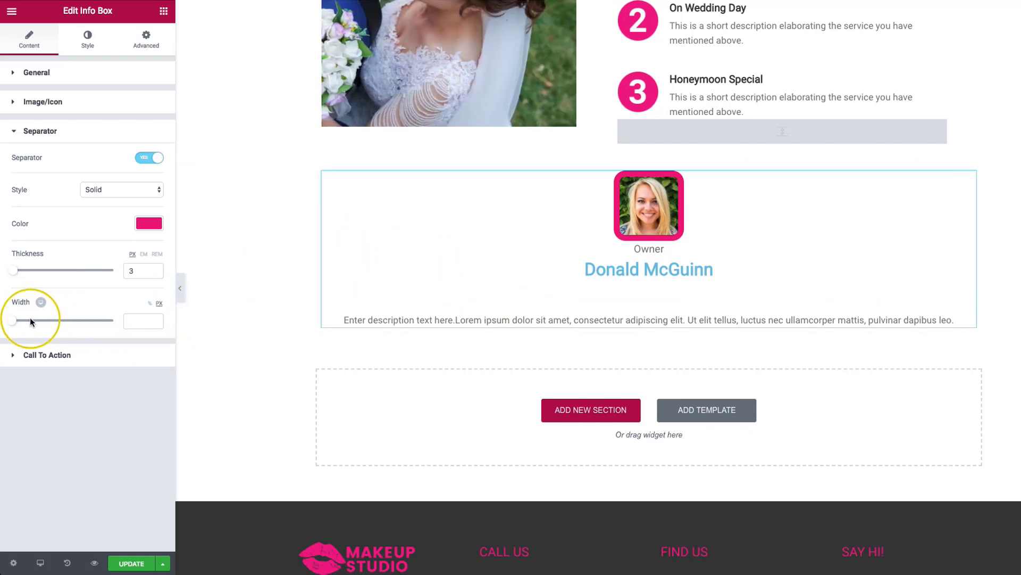
left_click_drag(46, 325, 23, 323)
left_click(135, 321)
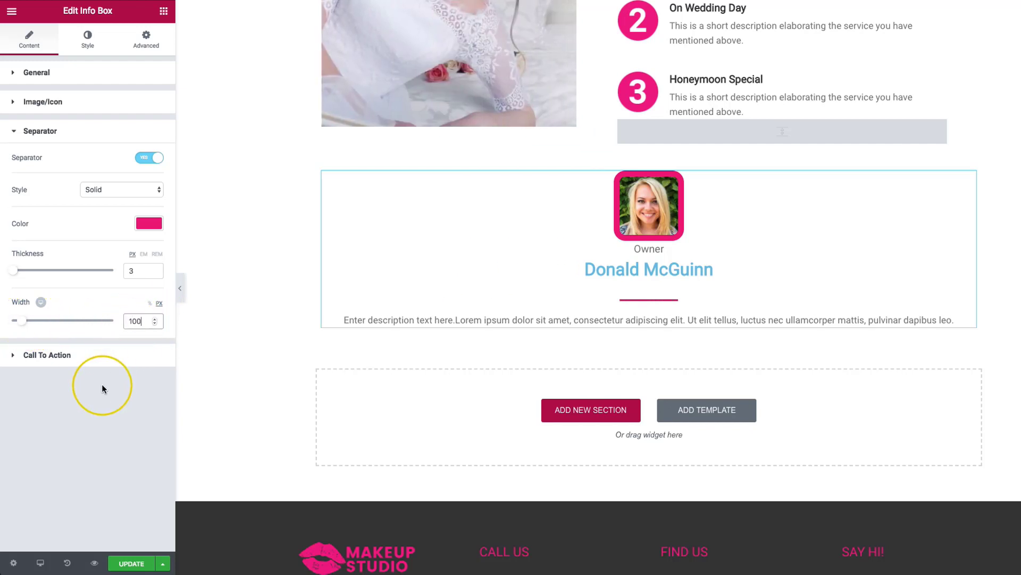
left_click(75, 357)
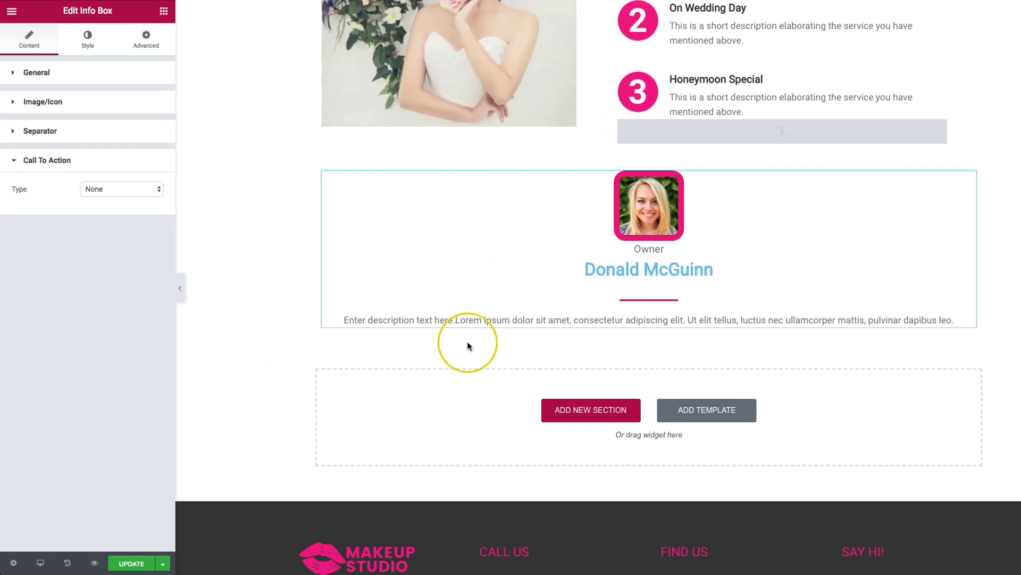
- Try the Text call to action with its Read More link, then switch the type to Button
left_click(98, 189)
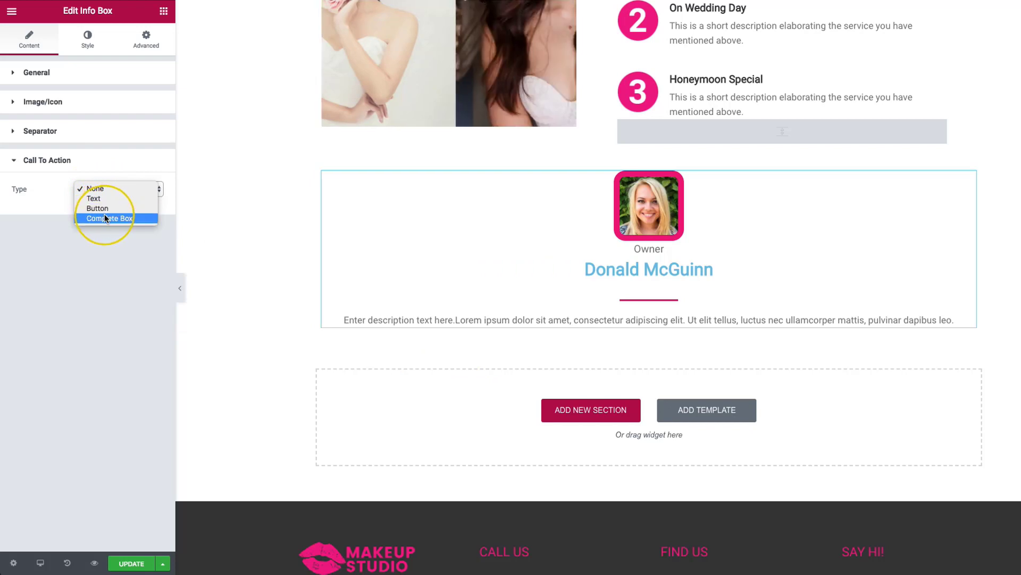
left_click(100, 198)
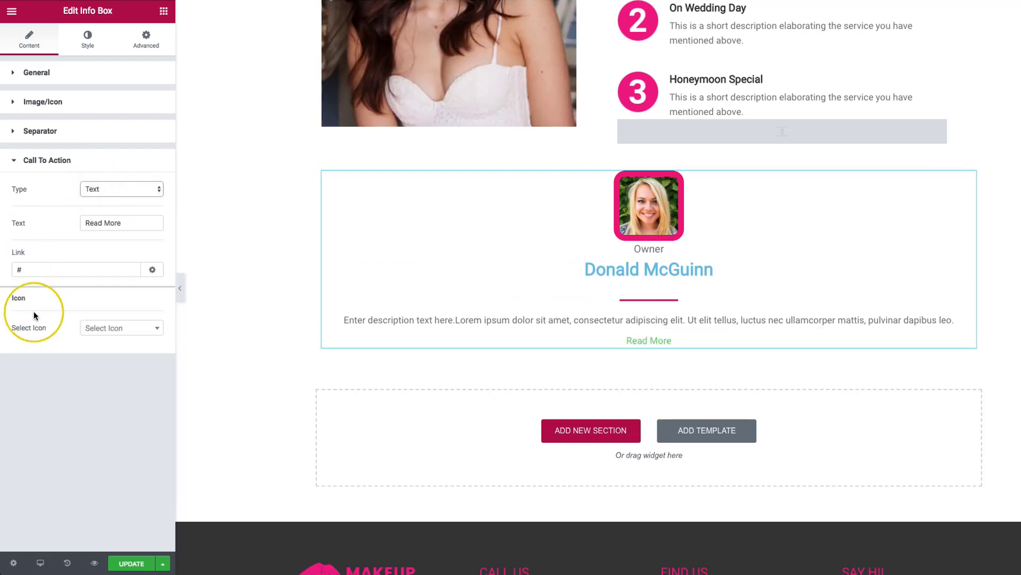
double_click(112, 223)
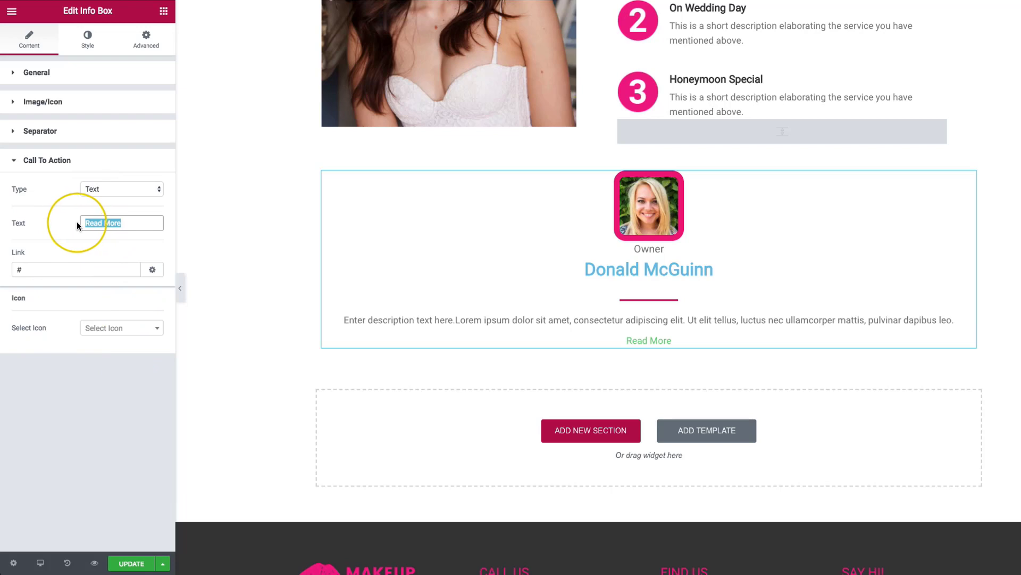
double_click(17, 270)
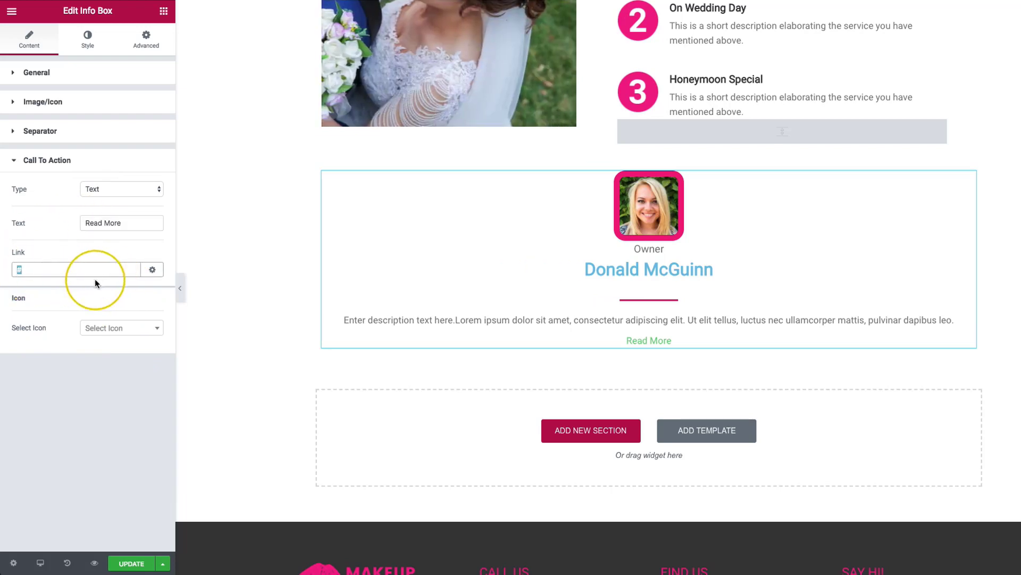
left_click(116, 329)
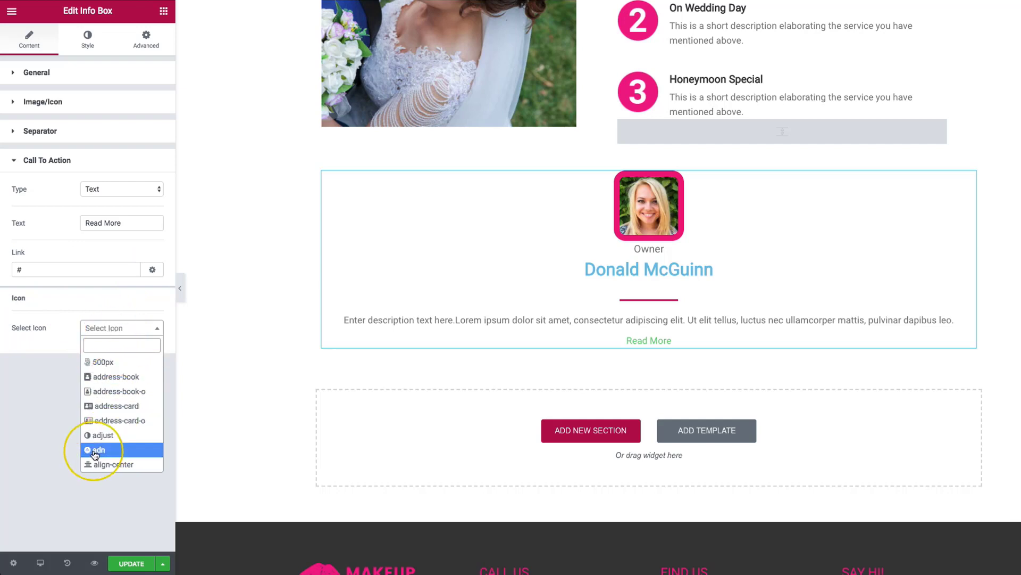
left_click(108, 298)
left_click(112, 194)
left_click(107, 198)
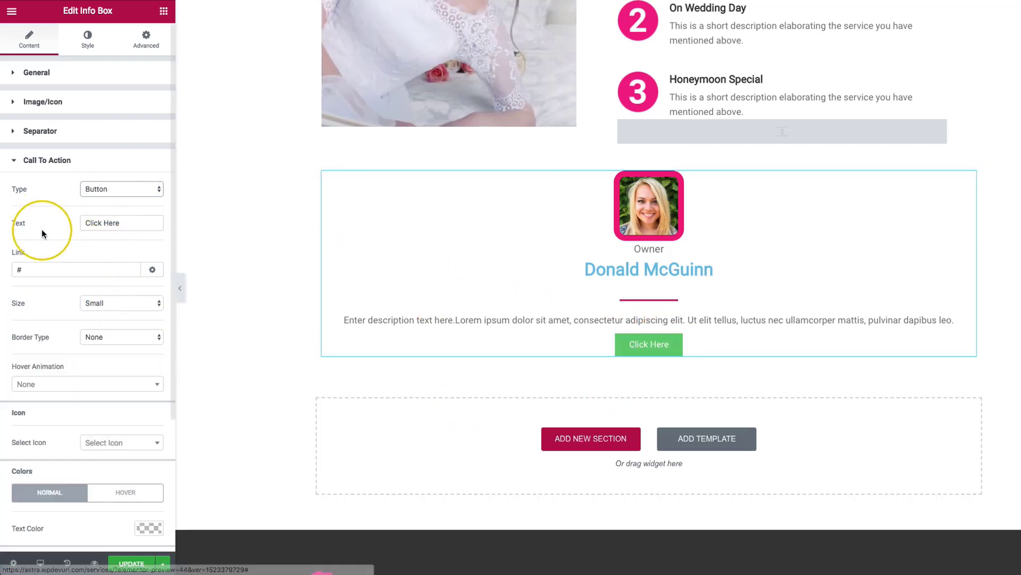
- Keep the 'Click Here' button Small and give it the Pulse Grow hover animation
scroll(40, 269, "down", 1)
scroll(81, 220, "down", 5)
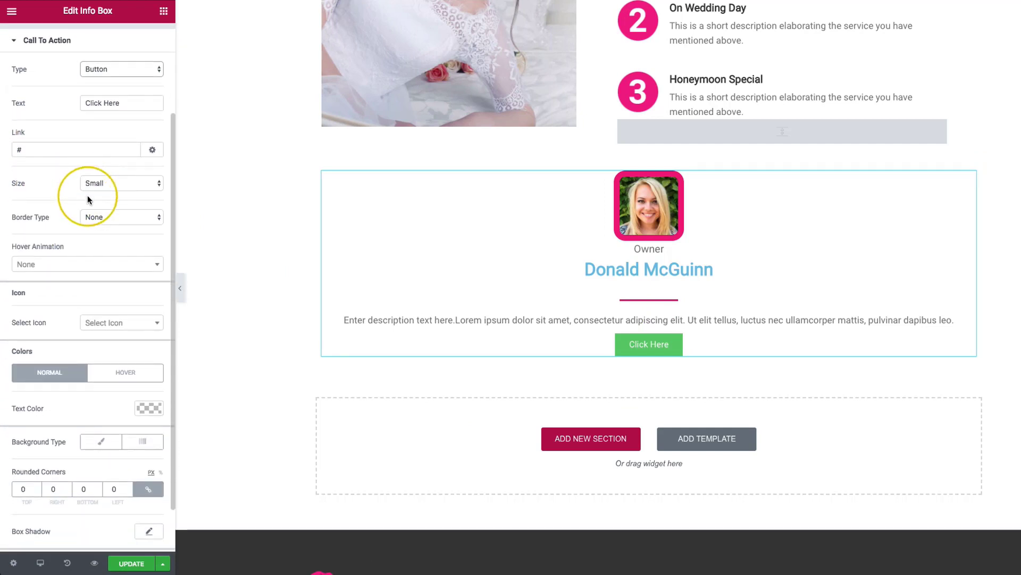
scroll(87, 195, "up", 4)
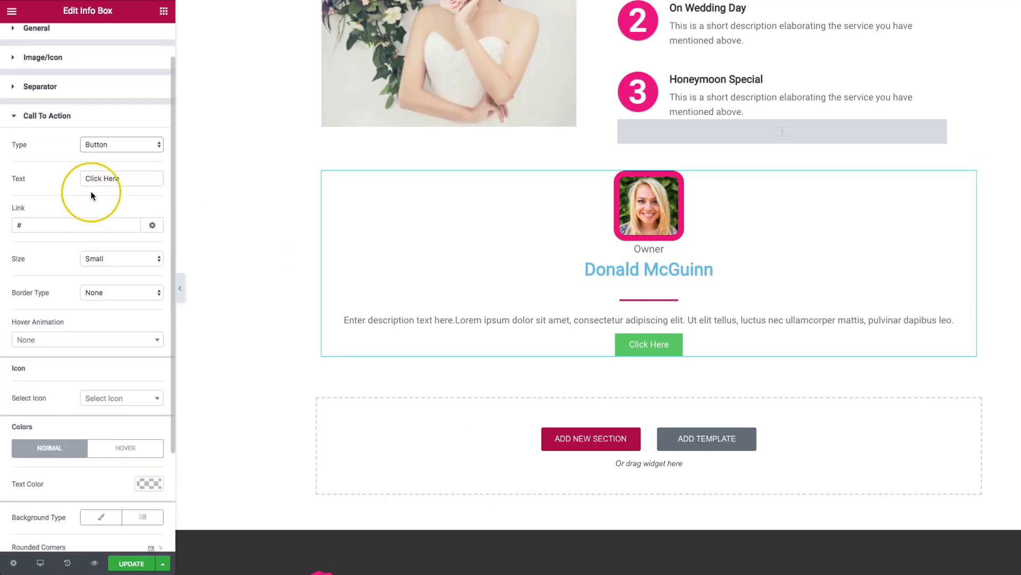
left_click_drag(130, 178, 78, 180)
left_click(64, 229)
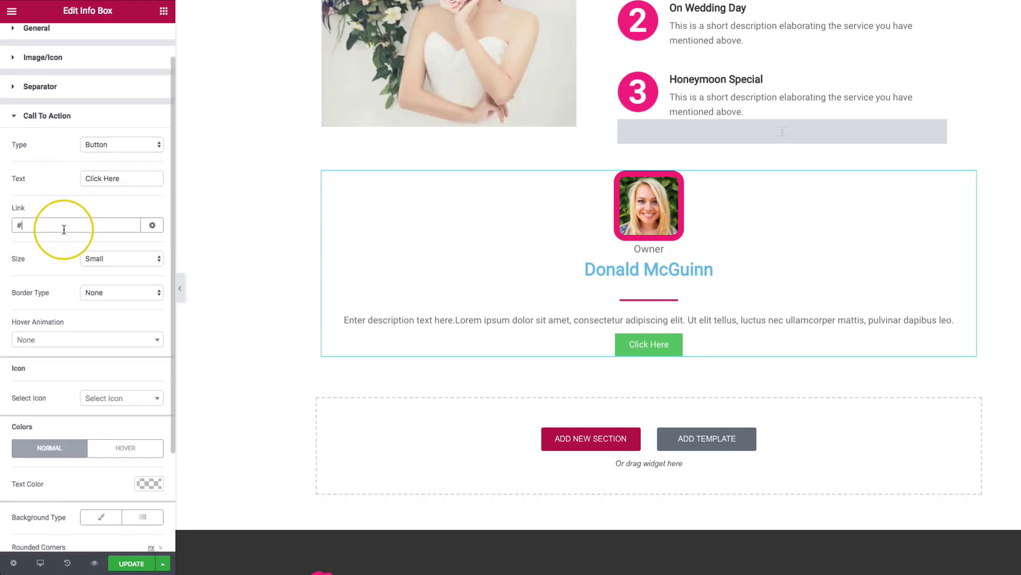
left_click(110, 257)
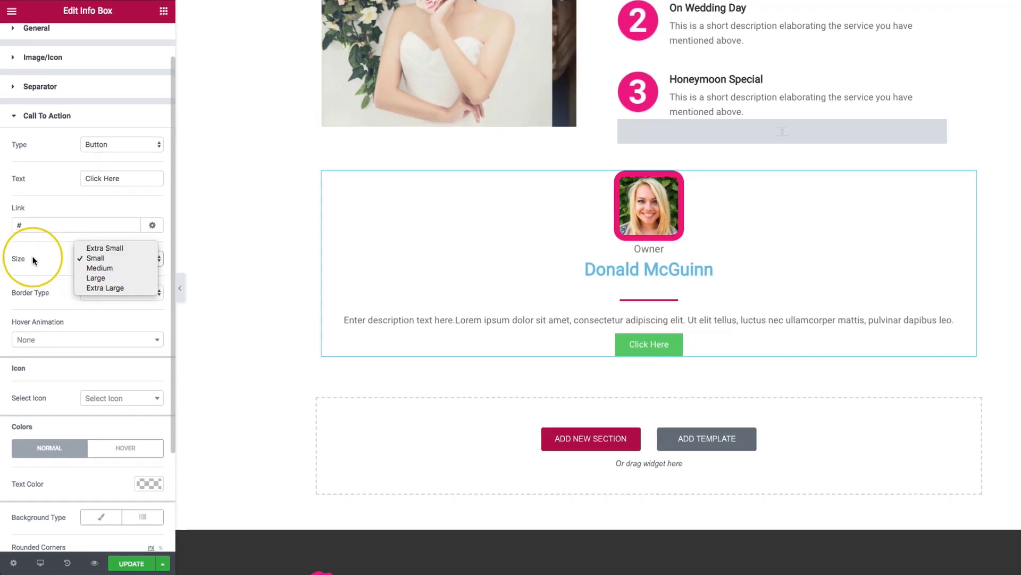
left_click(94, 292)
left_click(64, 341)
left_click(64, 340)
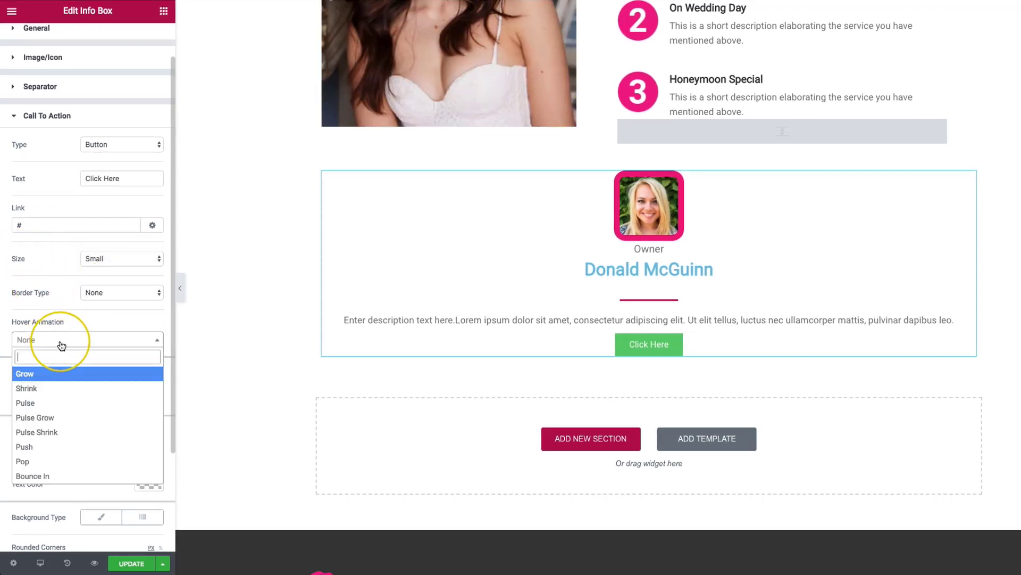
left_click(71, 420)
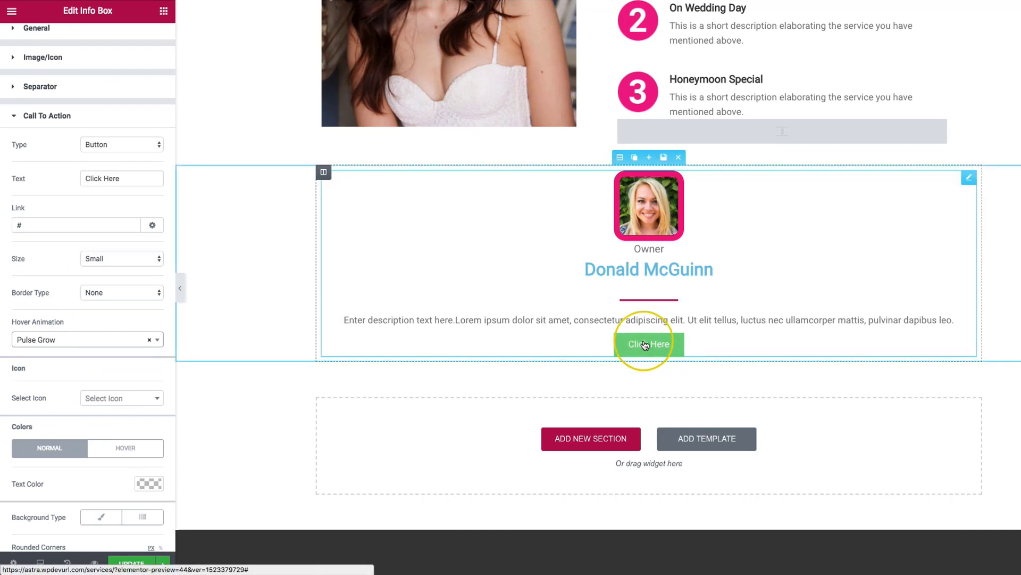
scroll(65, 320, "down", 3)
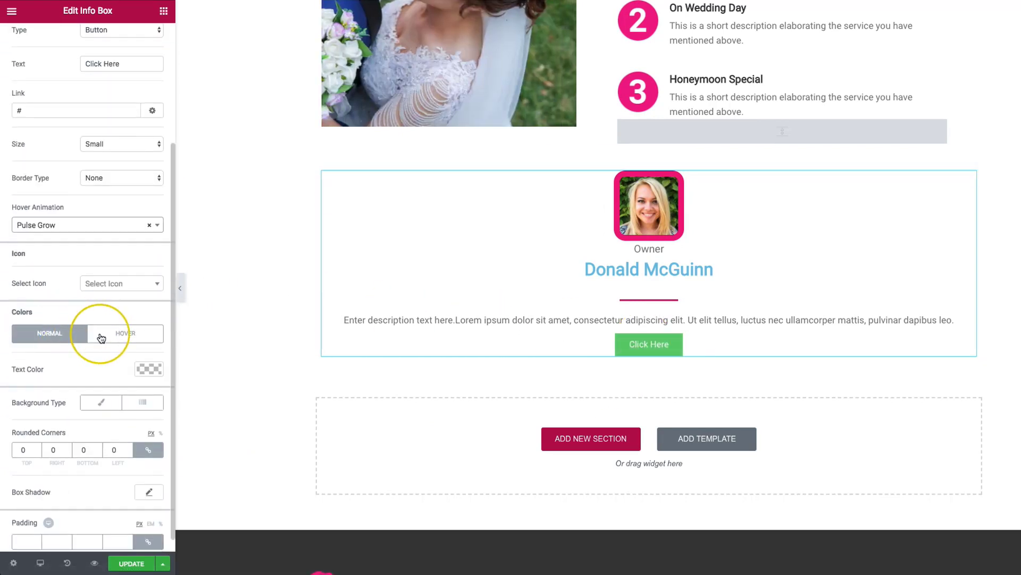
scroll(101, 337, "down", 1)
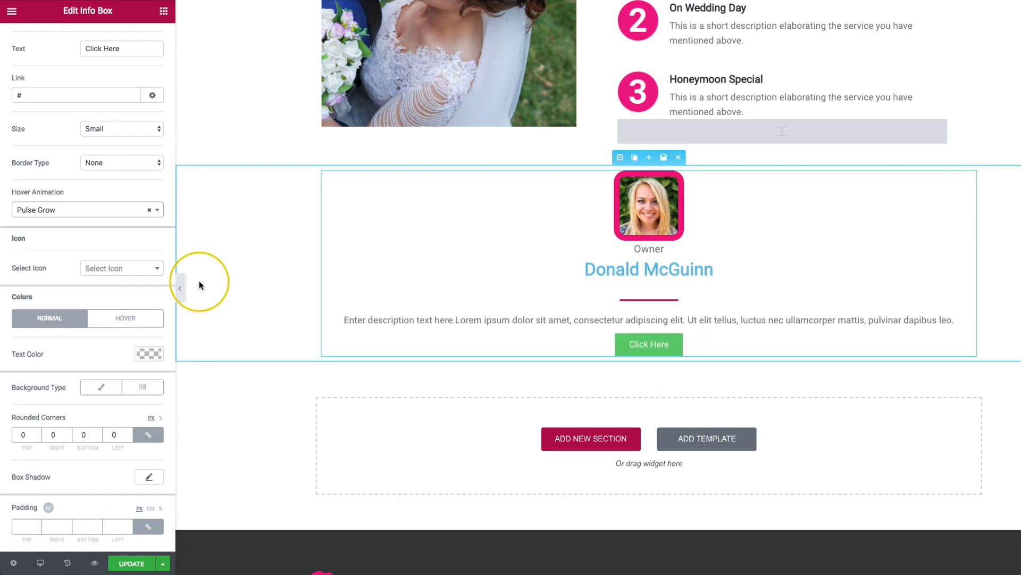
scroll(98, 287, "up", 5)
left_click(98, 189)
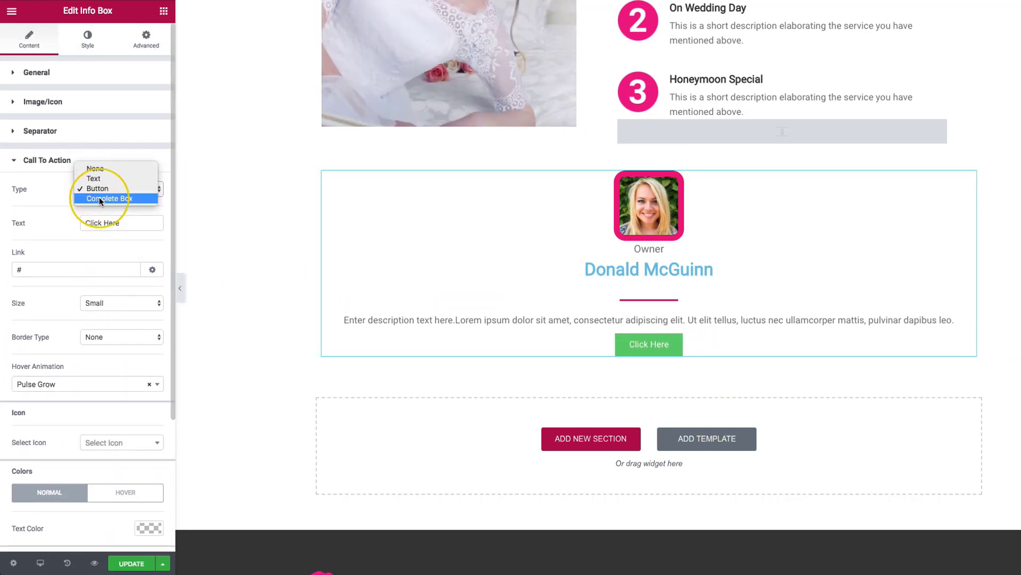
- Set Call To Action Type to Complete Box and start typing '/conta' as the link
left_click(99, 198)
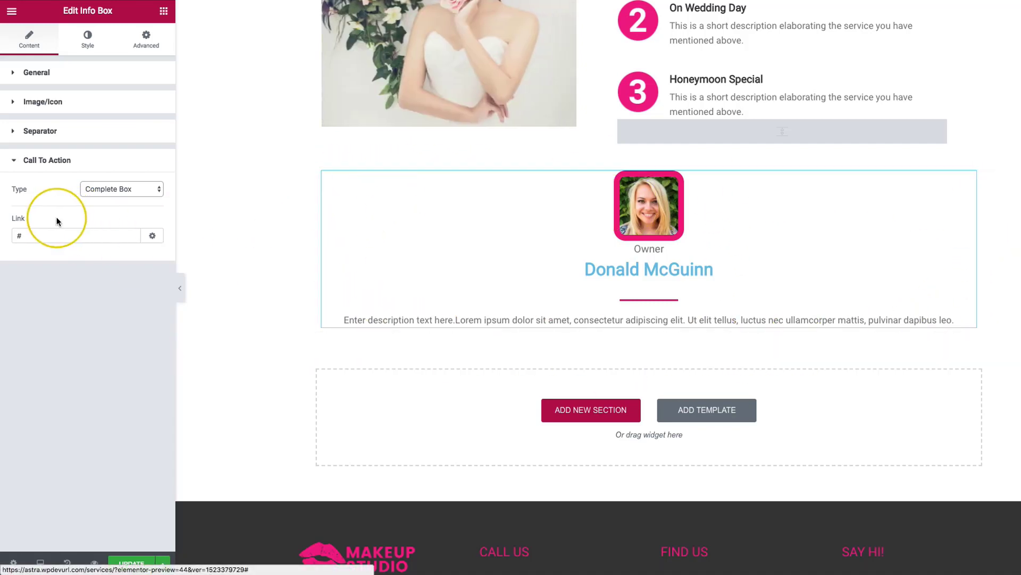
double_click(20, 235)
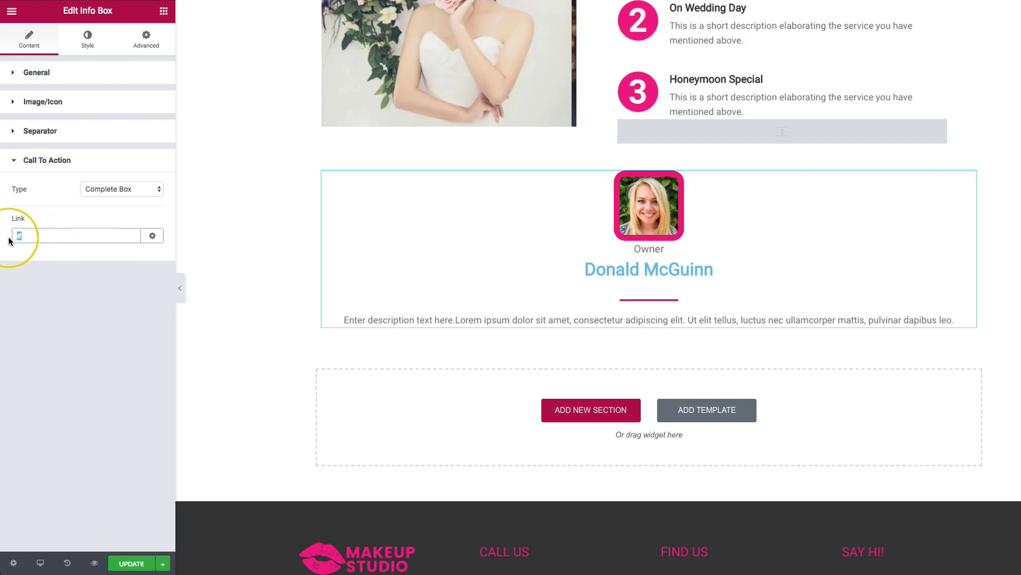
type("/contact-us")
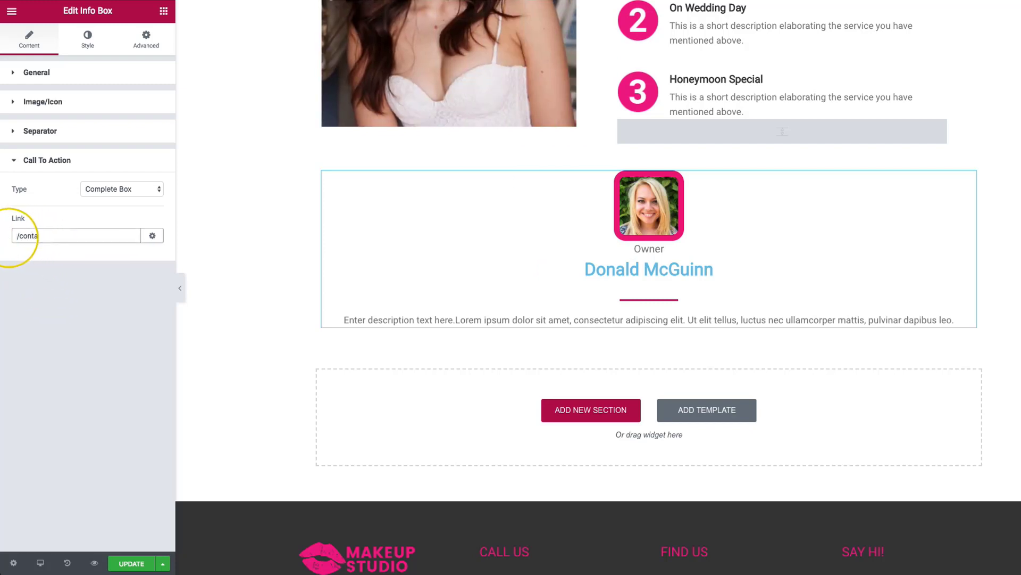
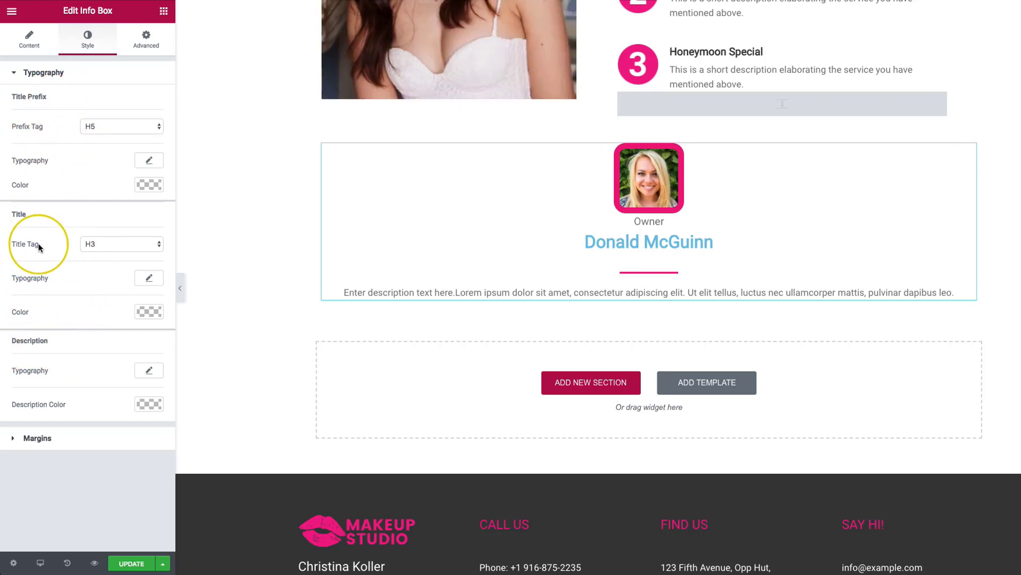
- Make the info box name pink and the description dark grey (#54595f)
left_click(148, 312)
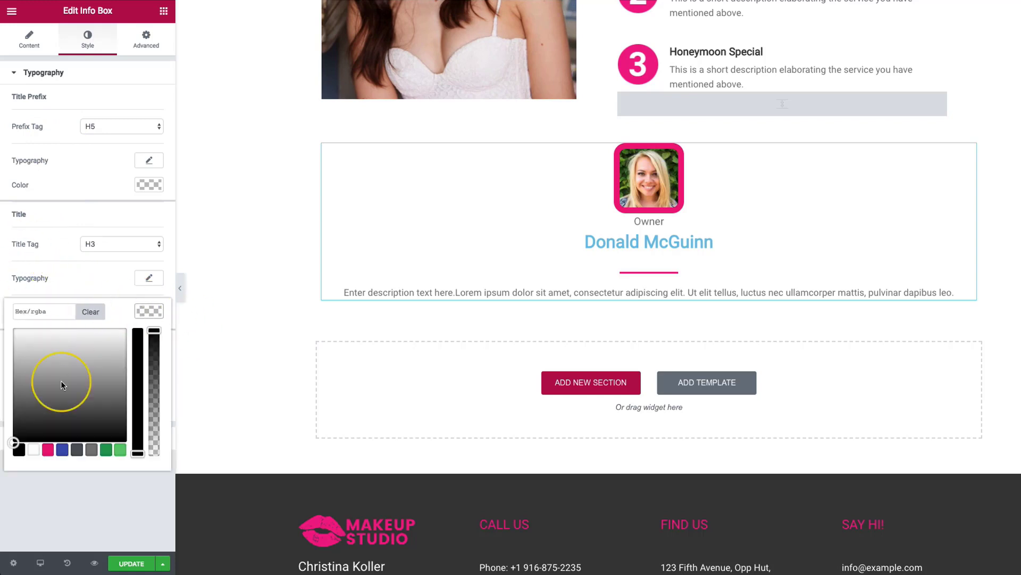
left_click(49, 450)
left_click(75, 508)
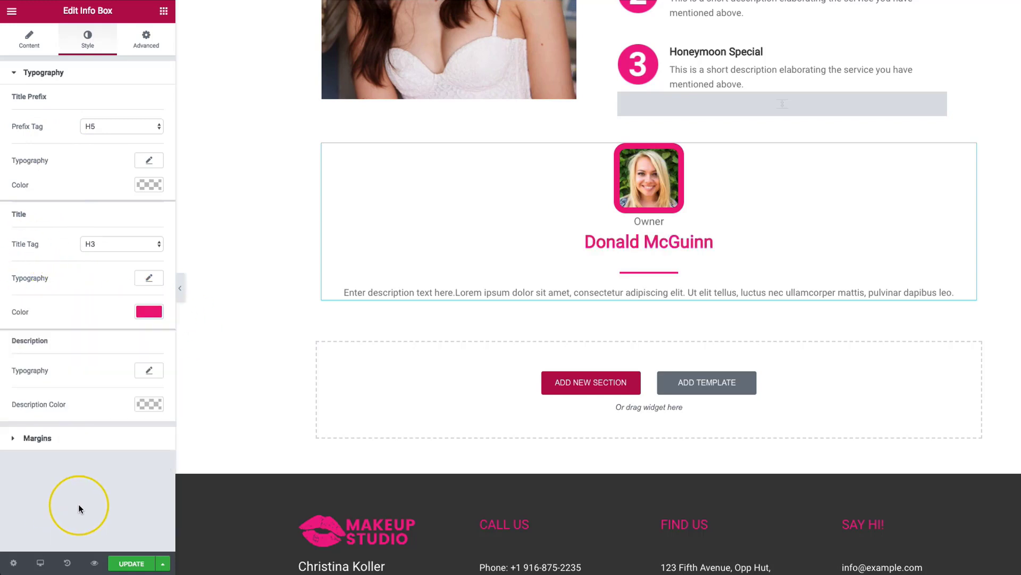
left_click(147, 404)
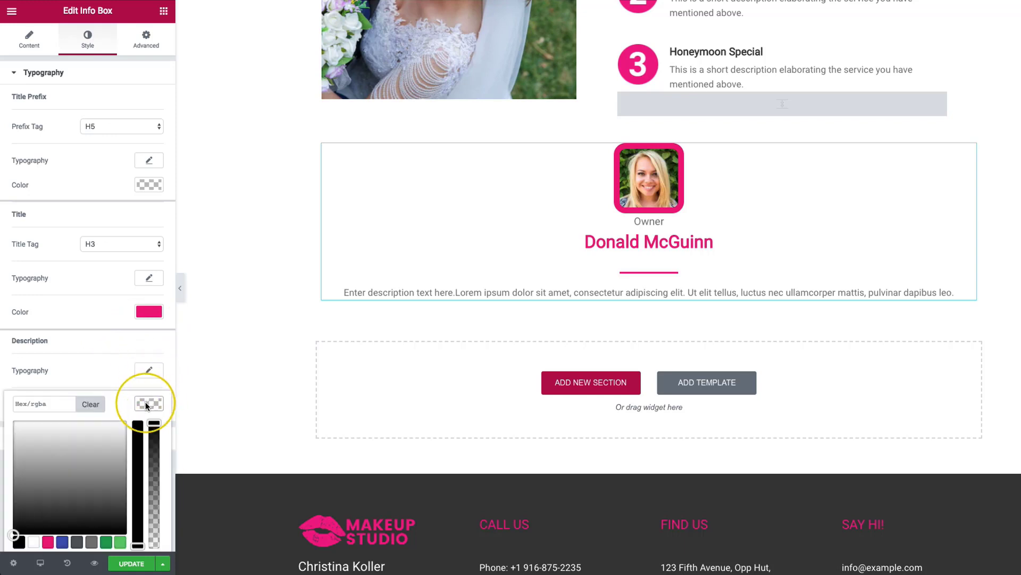
left_click(77, 530)
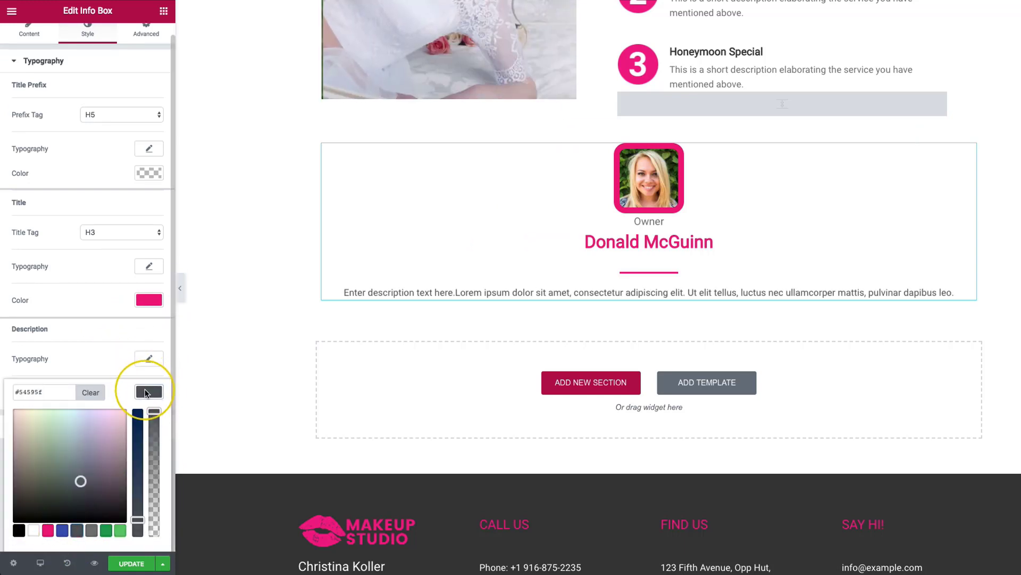
- Set the Owner prefix typography size to 18 px
left_click(143, 391)
left_click(142, 359)
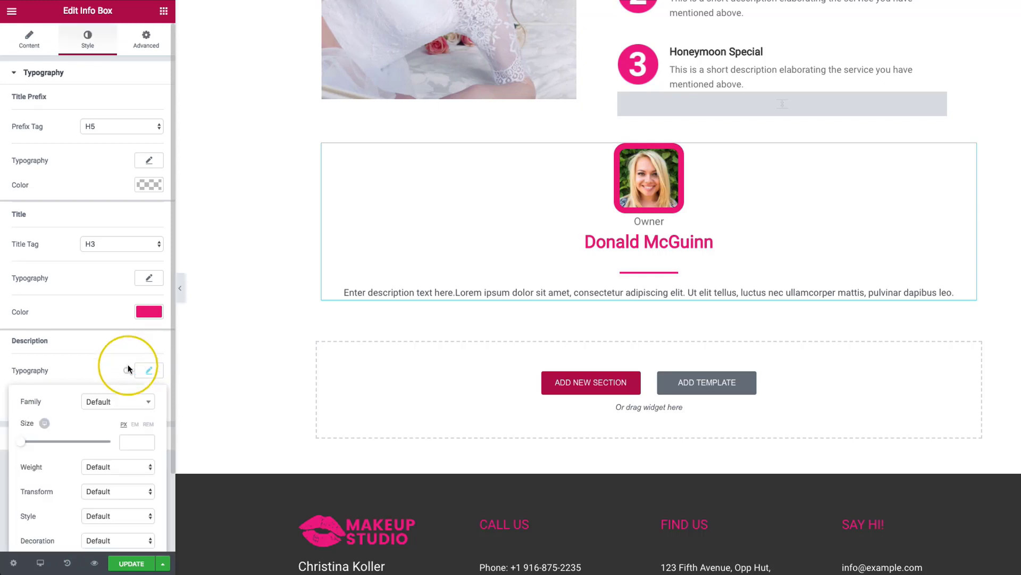
left_click(148, 282)
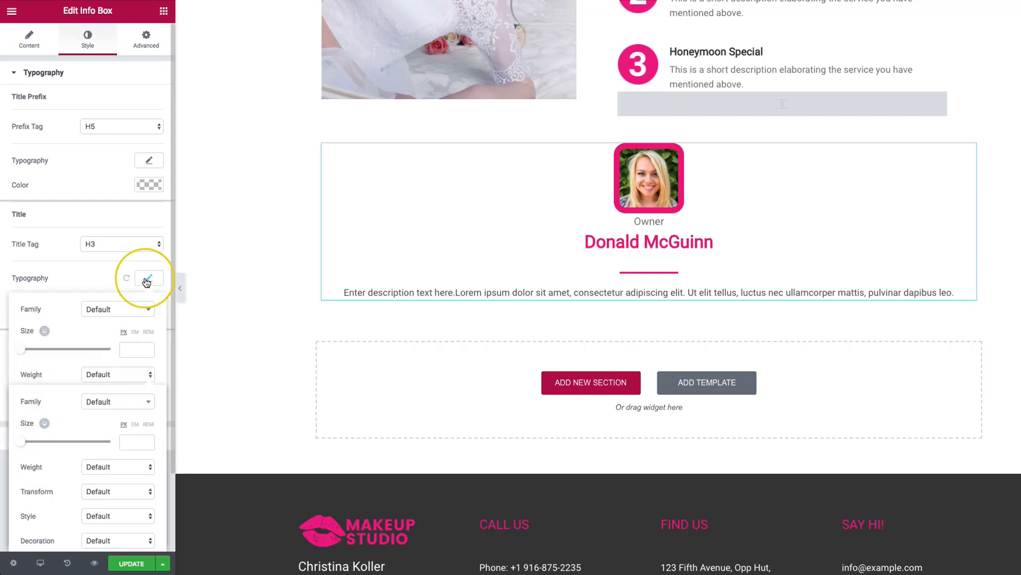
left_click(146, 279)
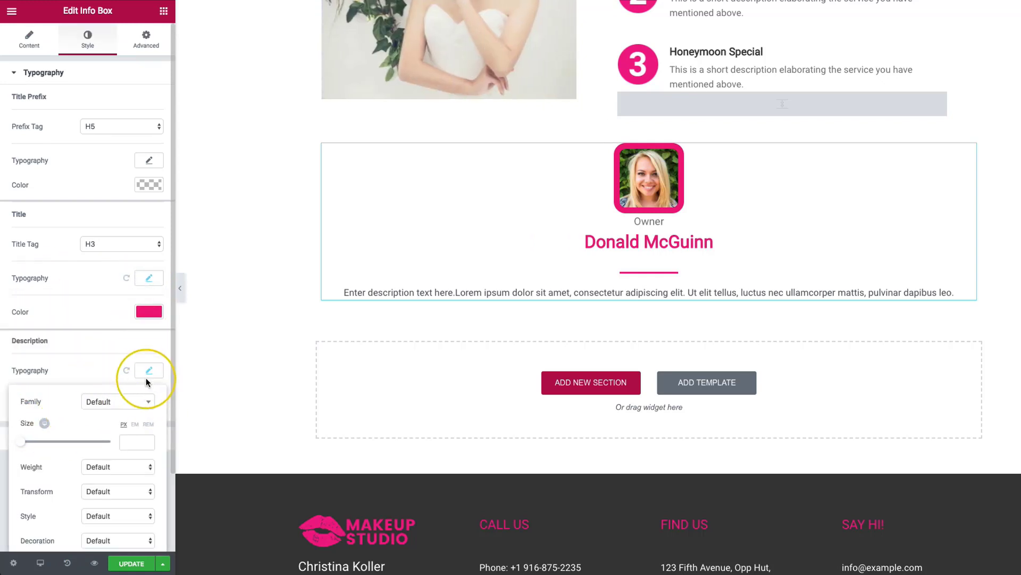
left_click(133, 349)
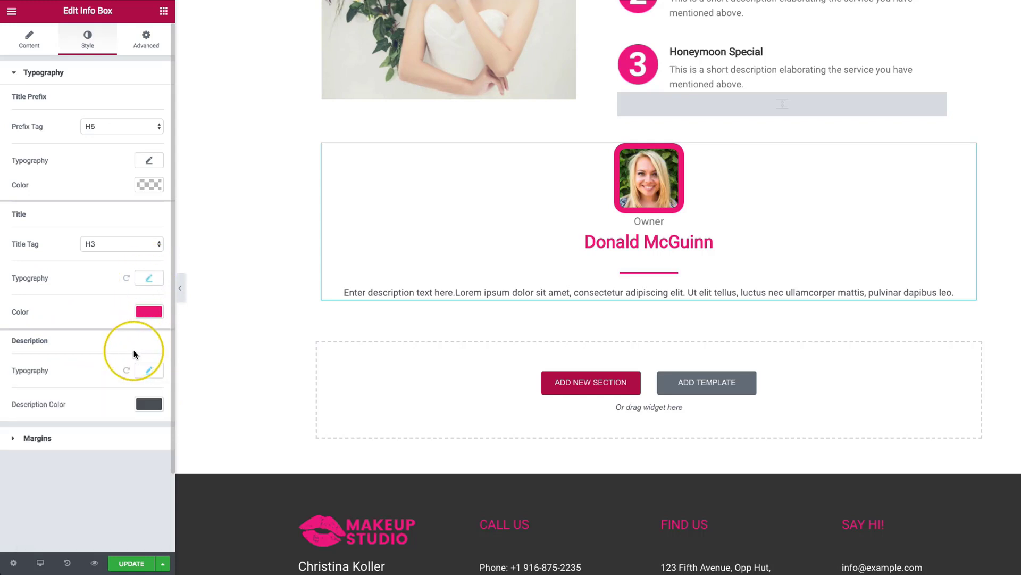
left_click(150, 277)
left_click(148, 279)
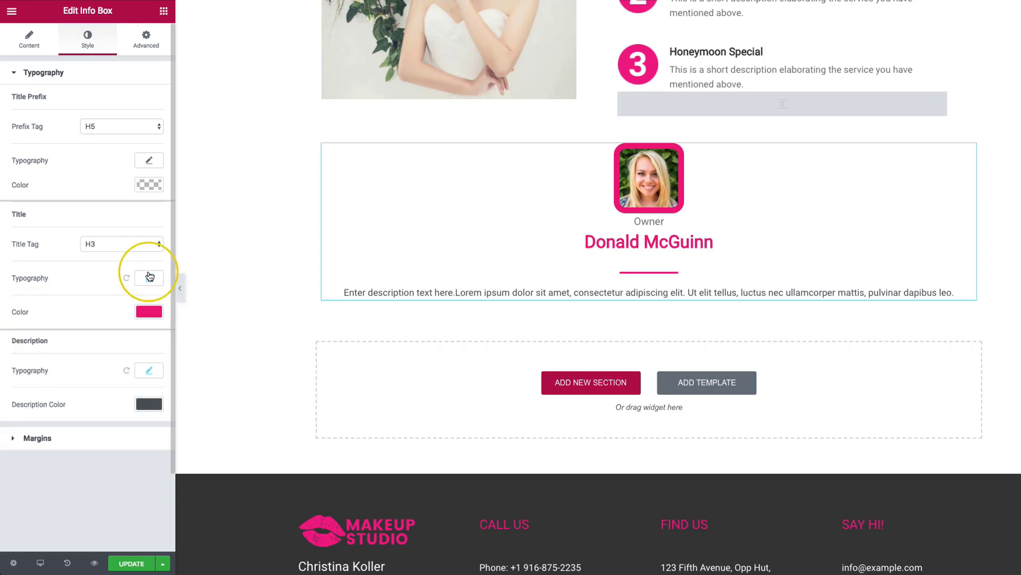
left_click(149, 161)
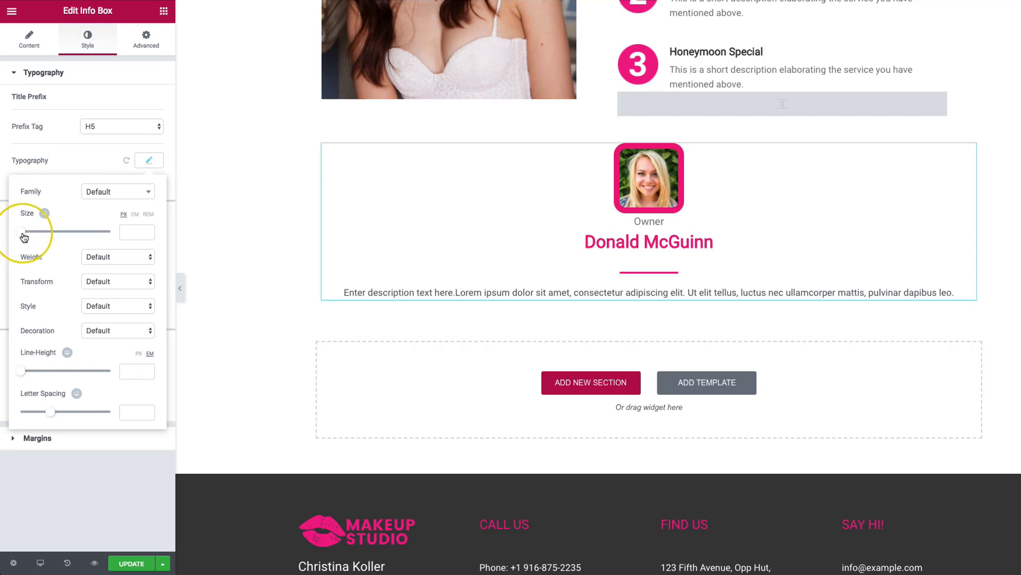
left_click_drag(29, 238, 32, 237)
left_click(147, 161)
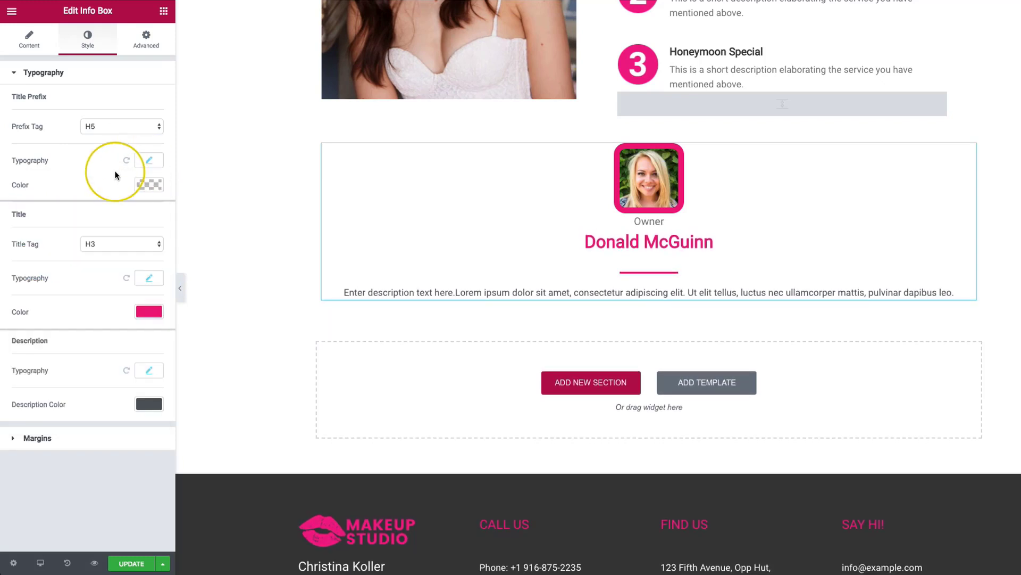
- Set a 10 px bottom margin on the name and a 10 px top margin on the prefix
left_click(70, 435)
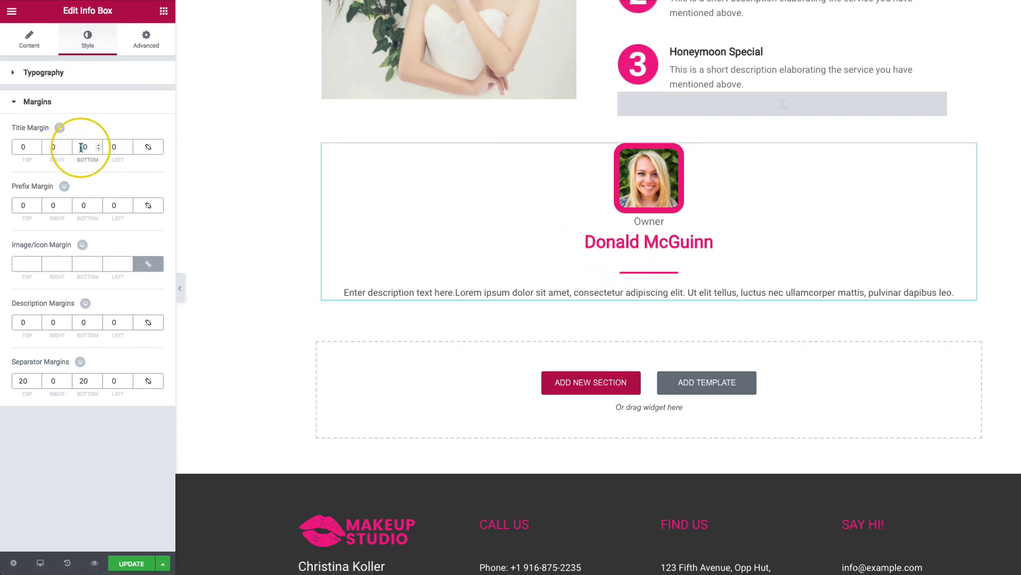
key("BackSpace")
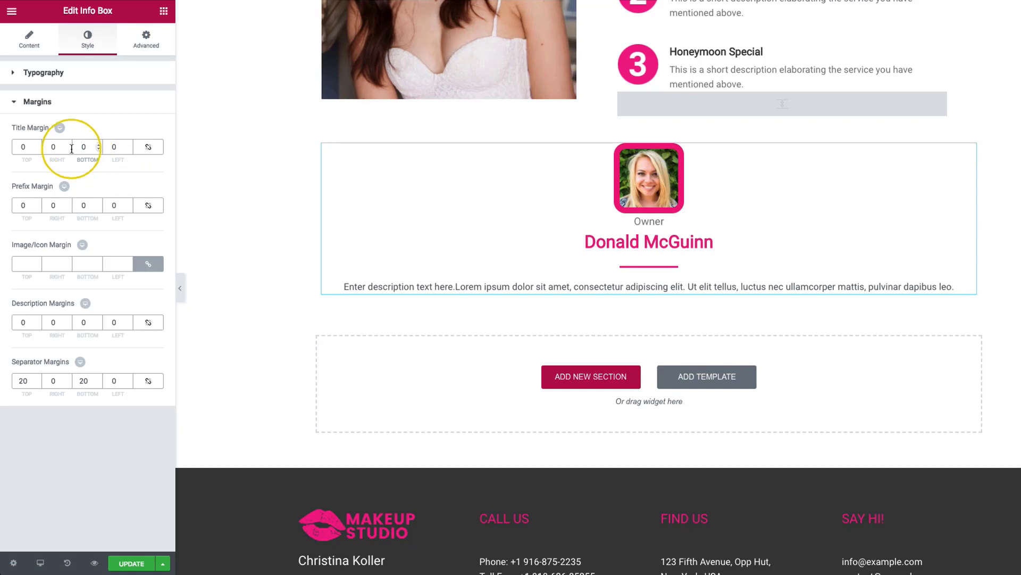
type("1")
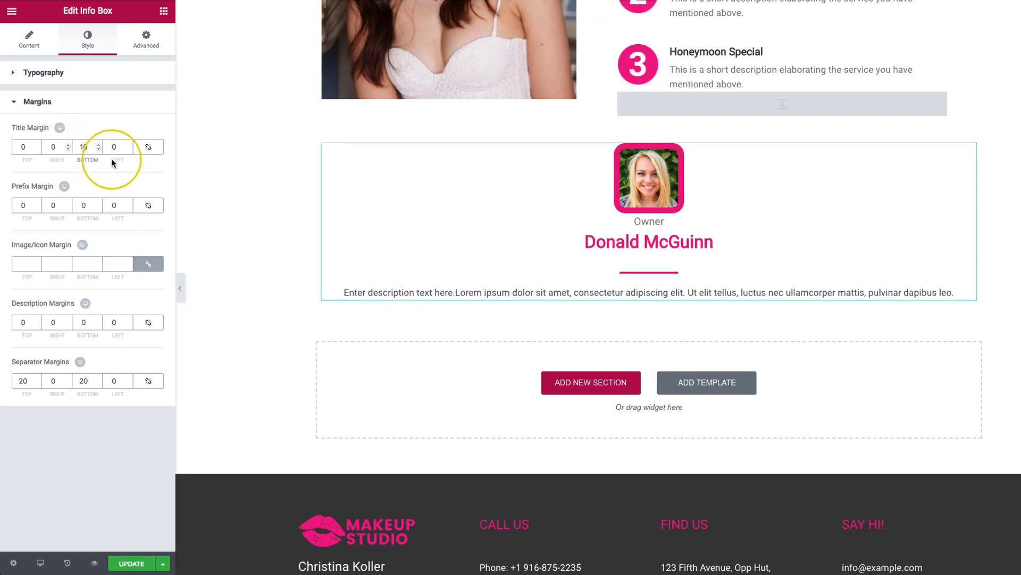
left_click(21, 206)
type("1")
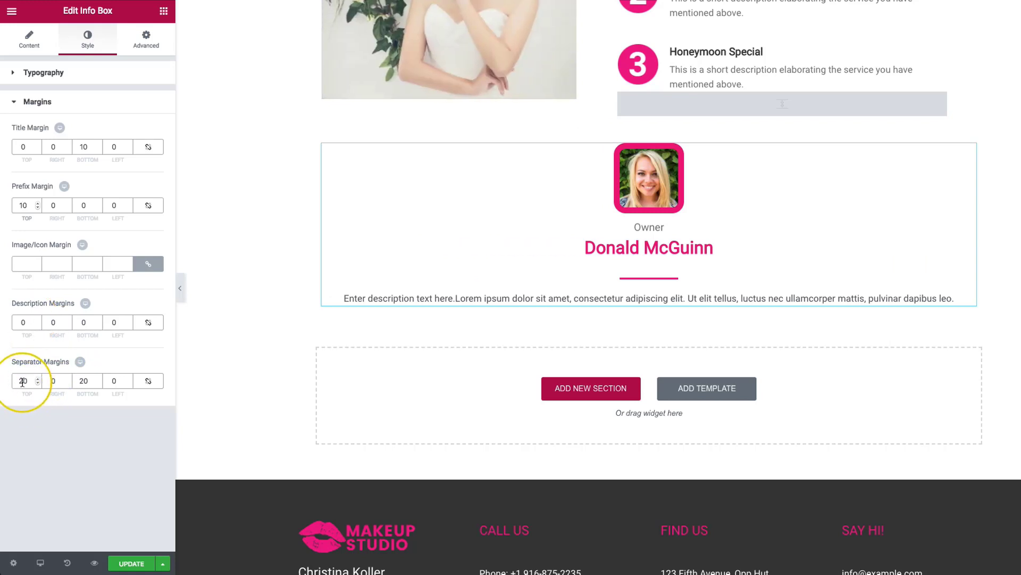
- Give the separator a top margin of 0 and a bottom margin of 10
key("BackSpace")
key("Tab")
key("Tab")
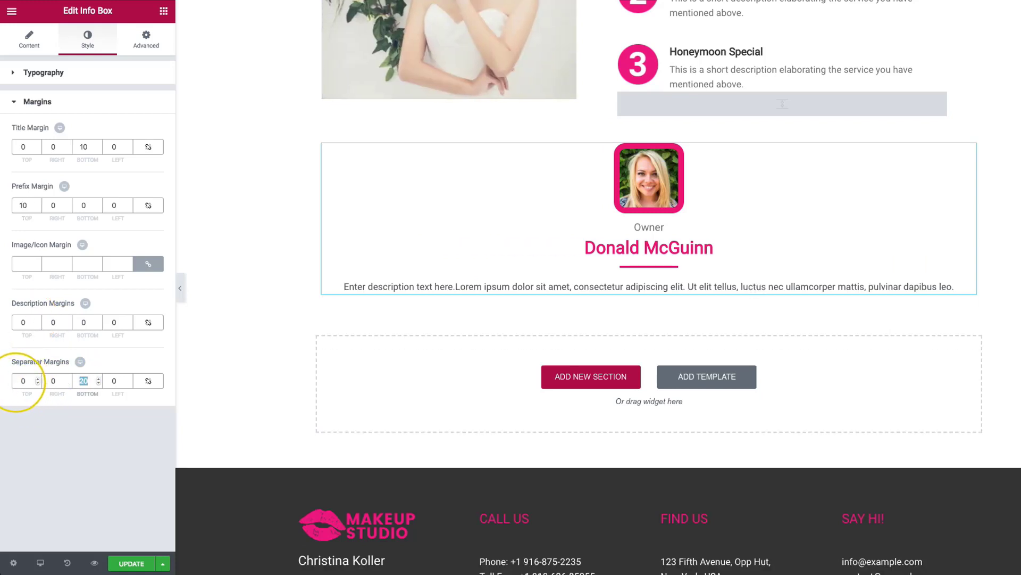
type("0")
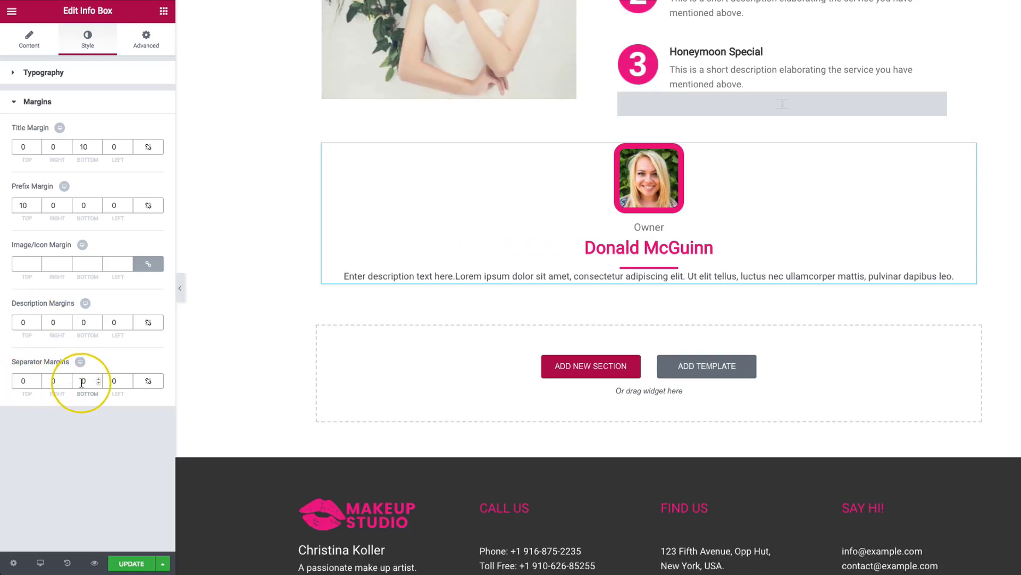
type("1")
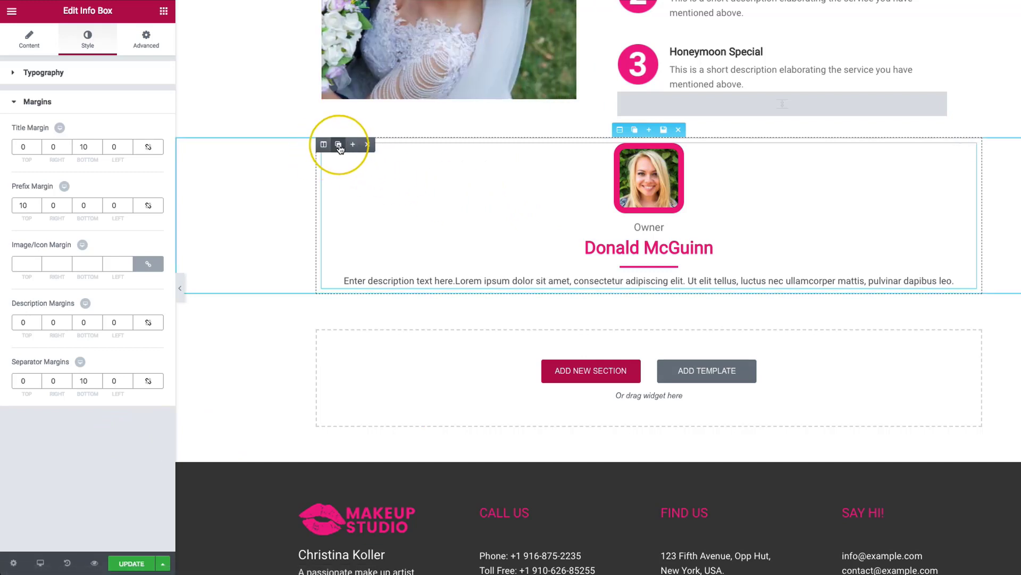
- Duplicate the info box column into four and give the second box a different photo
left_click(339, 145)
left_click(339, 145)
left_click(339, 145)
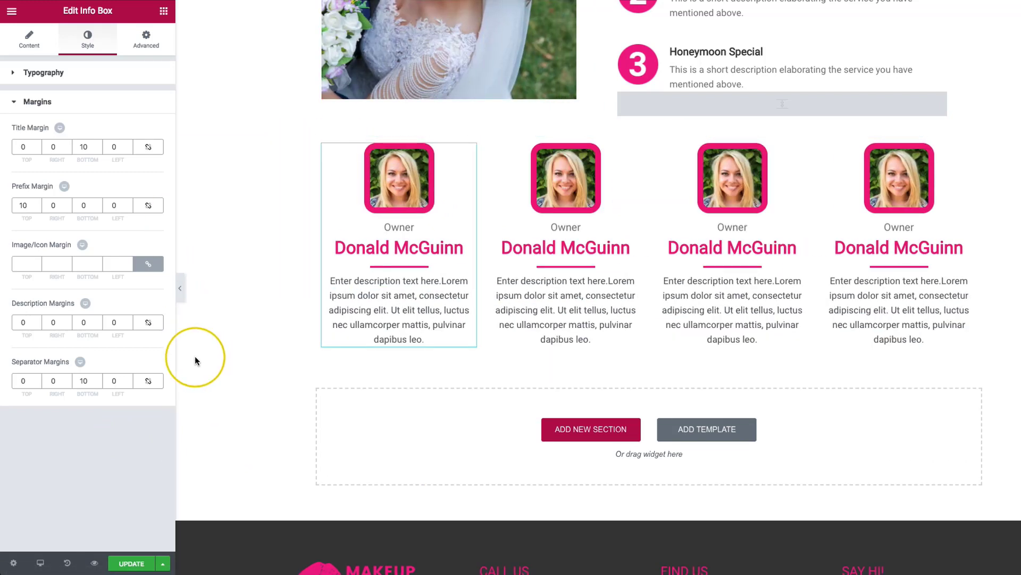
left_click_drag(367, 151, 52, 94)
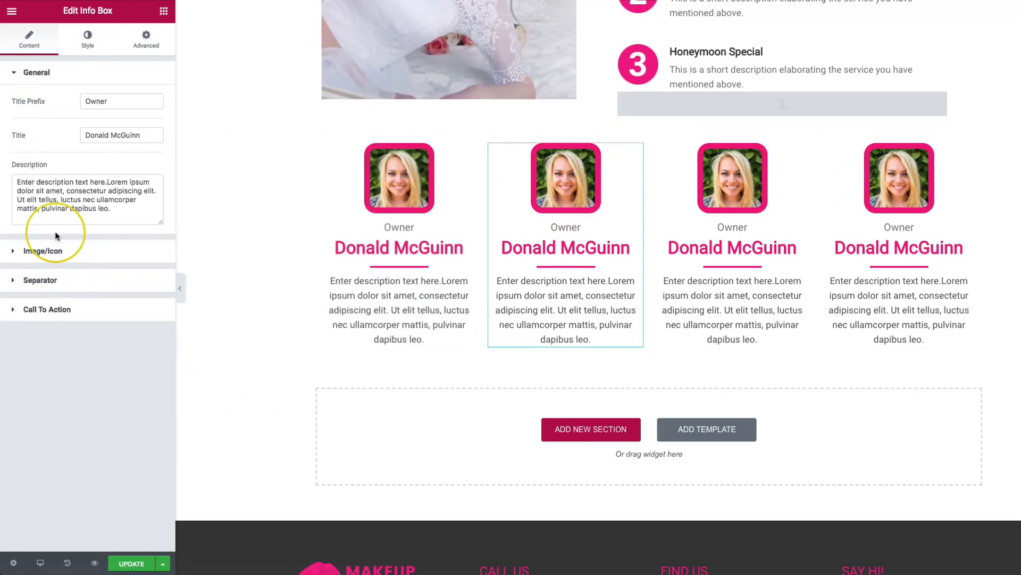
left_click(54, 250)
left_click(88, 415)
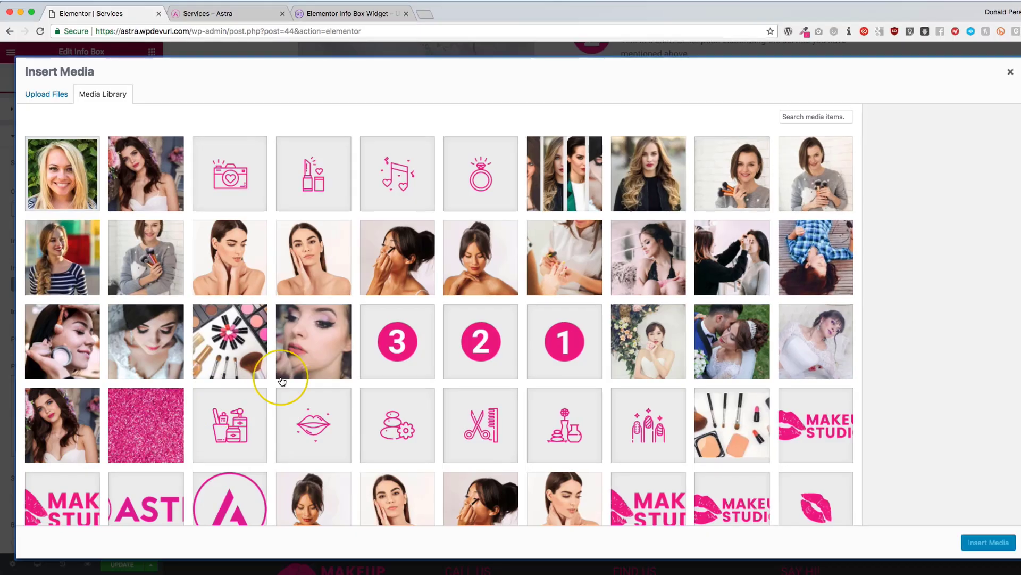
left_click(217, 264)
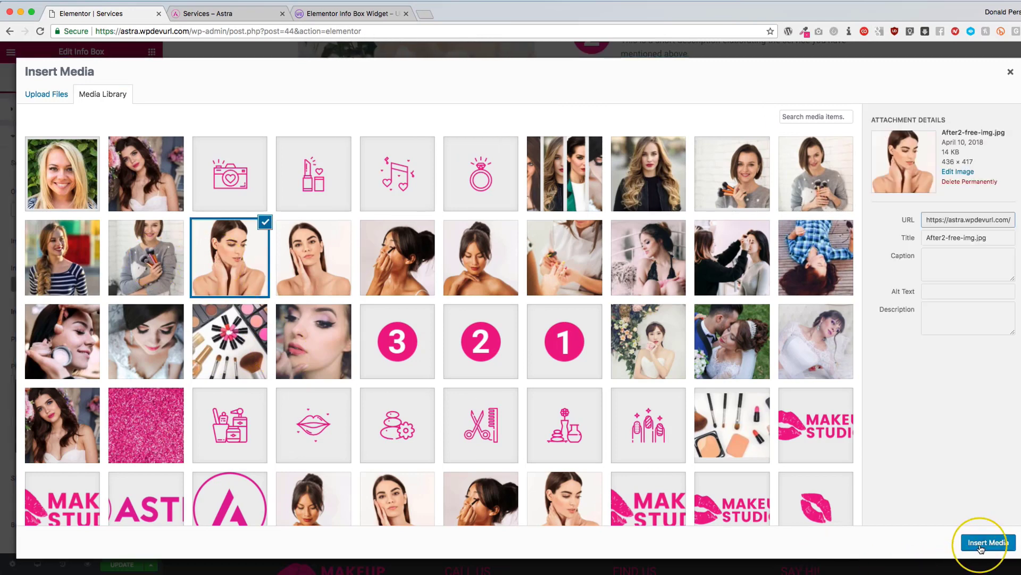
left_click(989, 542)
- Give the third info box the photo of a woman touching her face
left_click(660, 229)
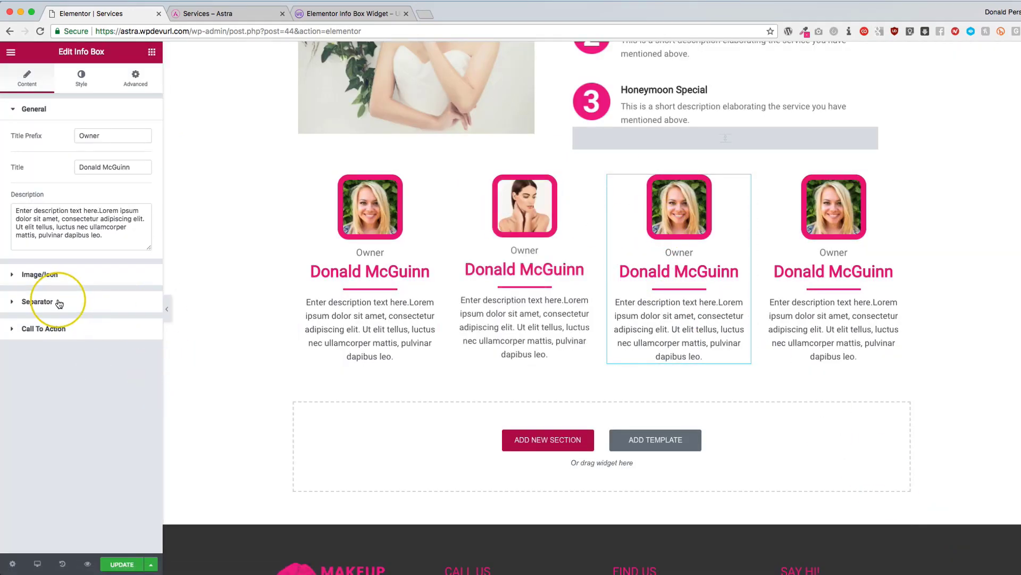
left_click(53, 274)
left_click(85, 413)
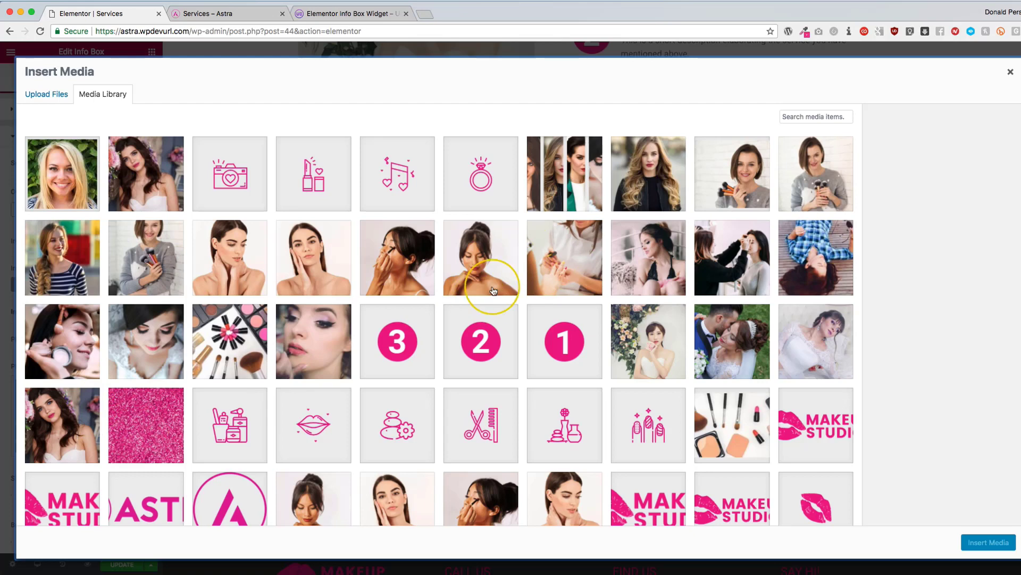
left_click(398, 257)
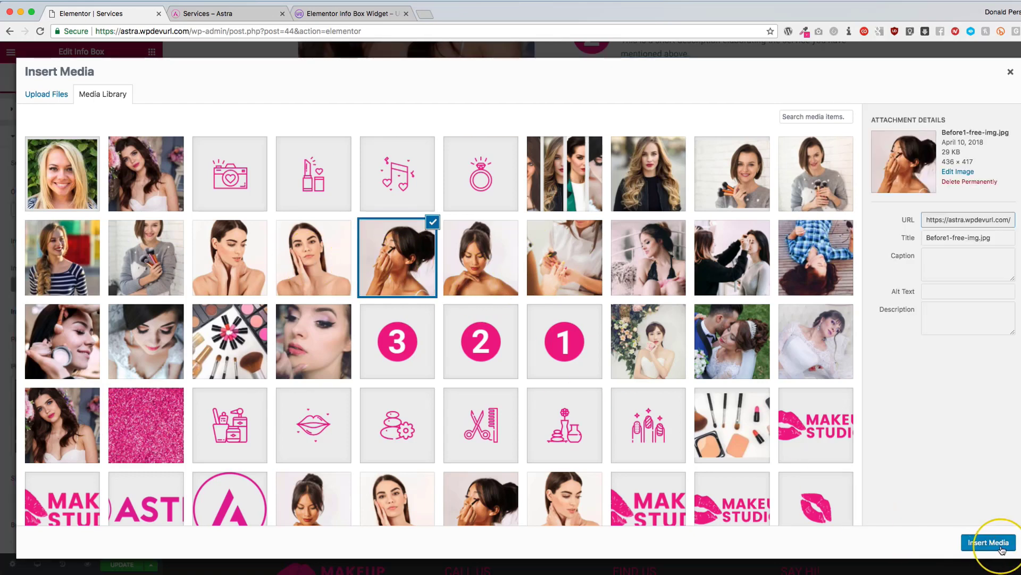
left_click(989, 542)
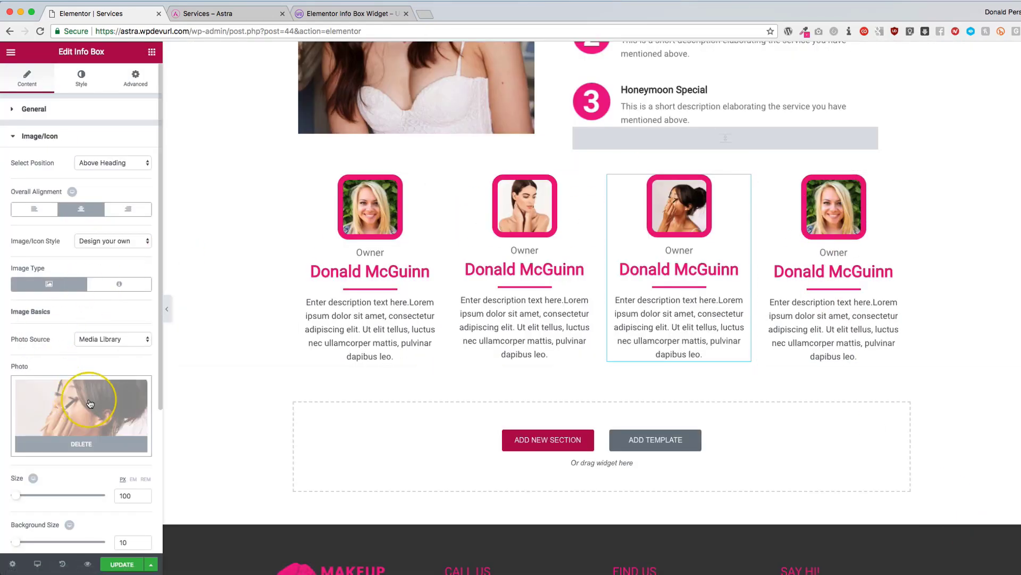
- Give the fourth info box the photo of a short-haired woman holding makeup brushes
left_click(833, 213)
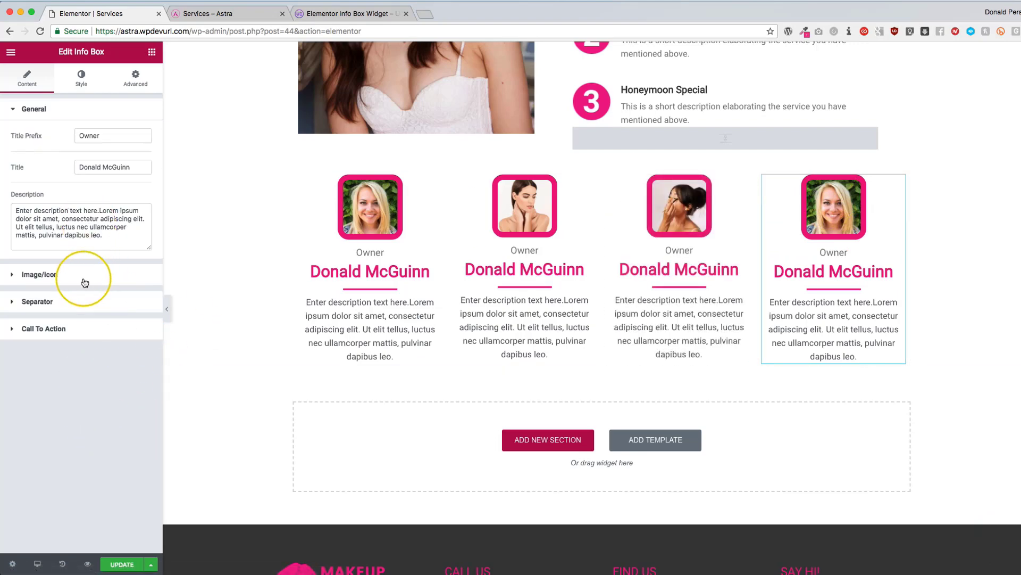
left_click(68, 274)
left_click(81, 431)
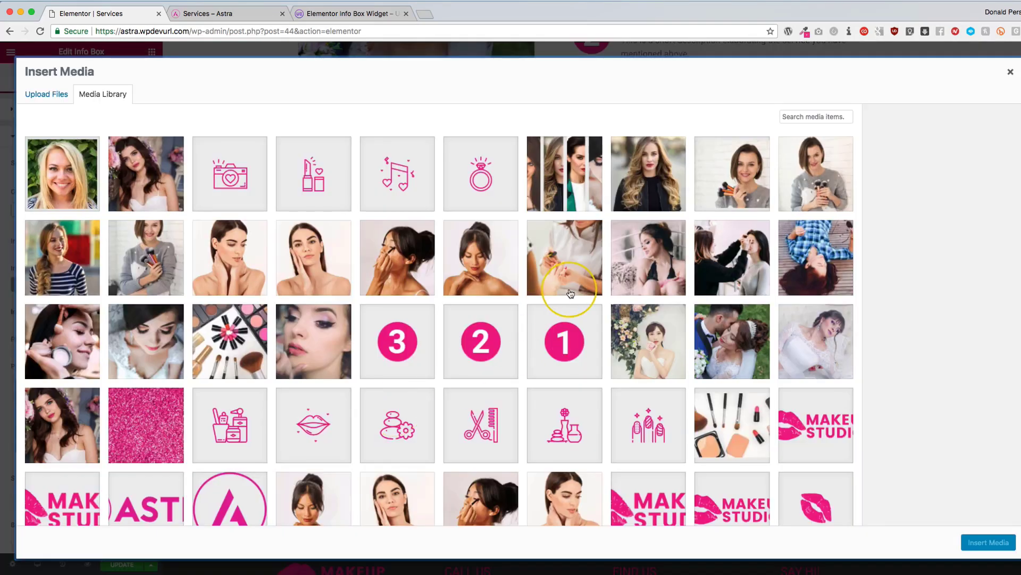
left_click(825, 181)
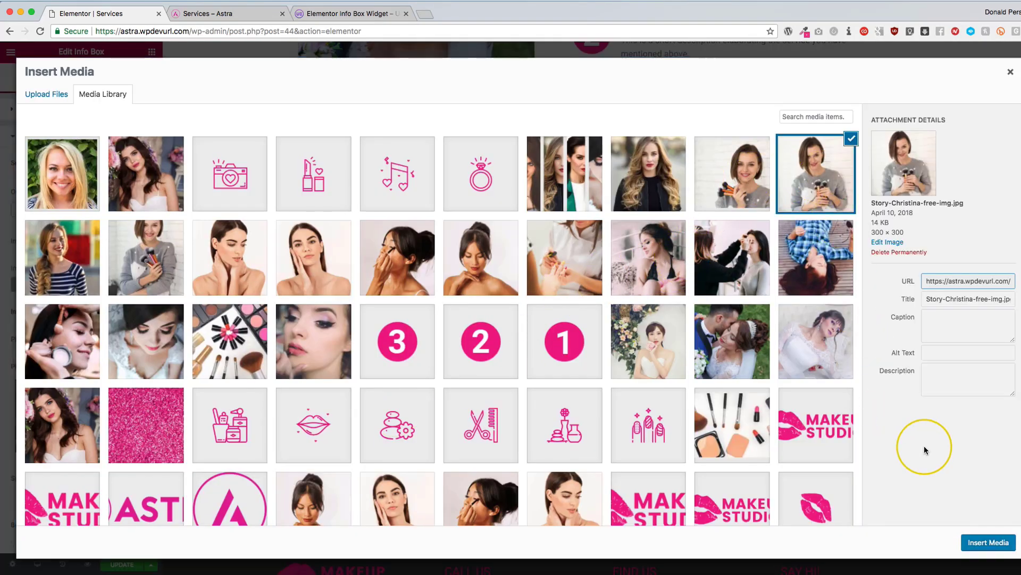
left_click(989, 542)
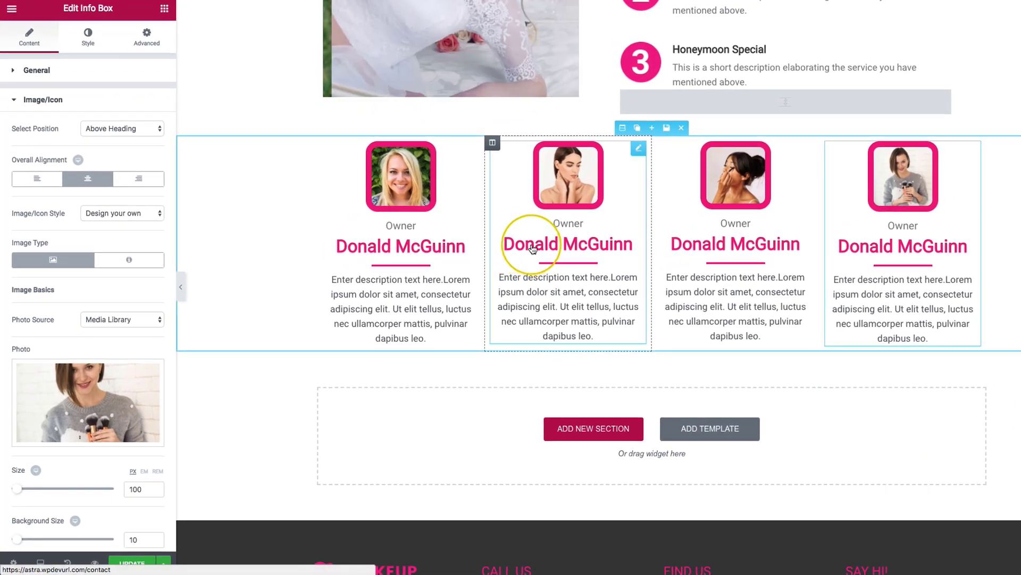
left_click(529, 256)
triple_click(107, 135)
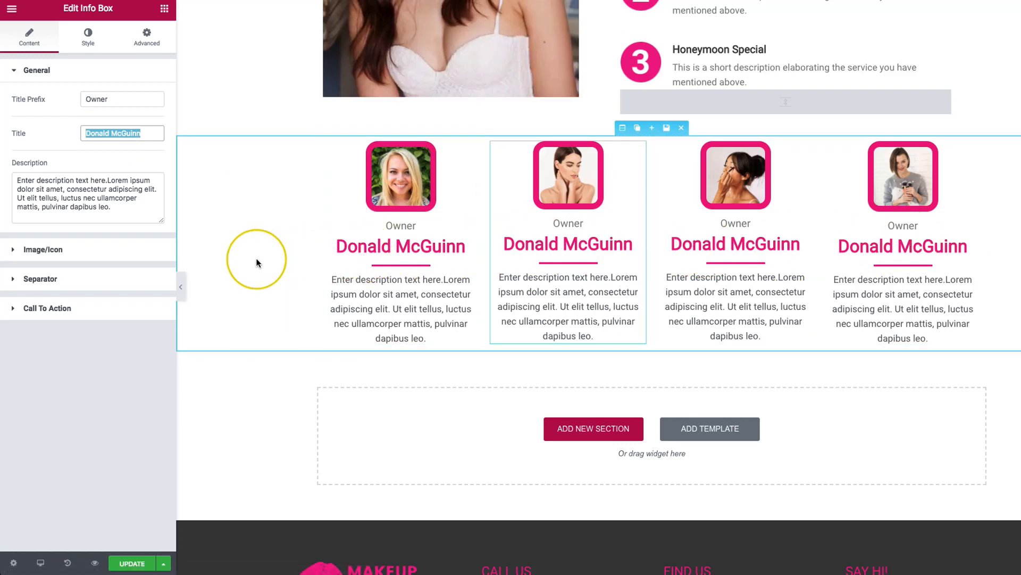
left_click(146, 36)
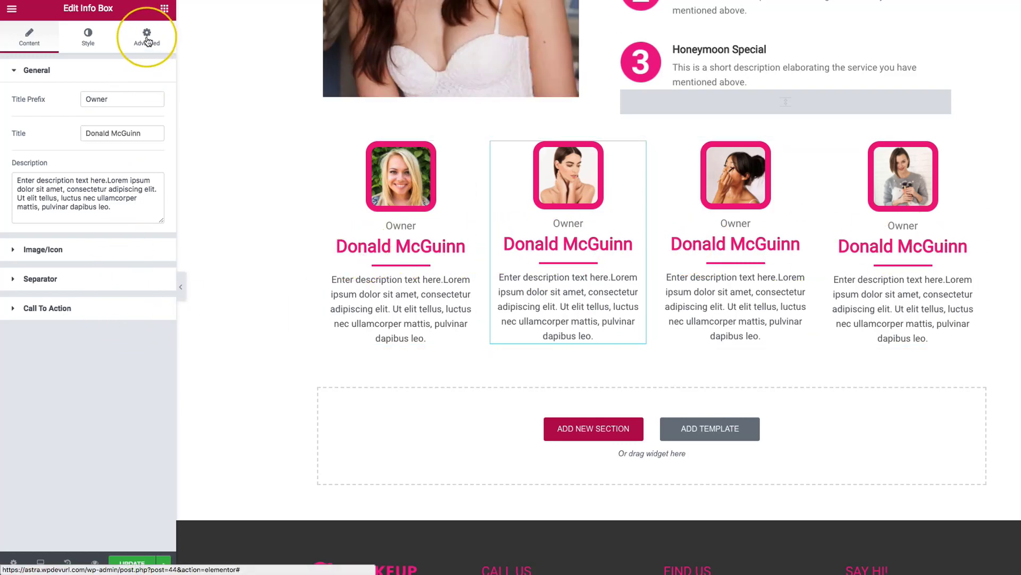
left_click(78, 37)
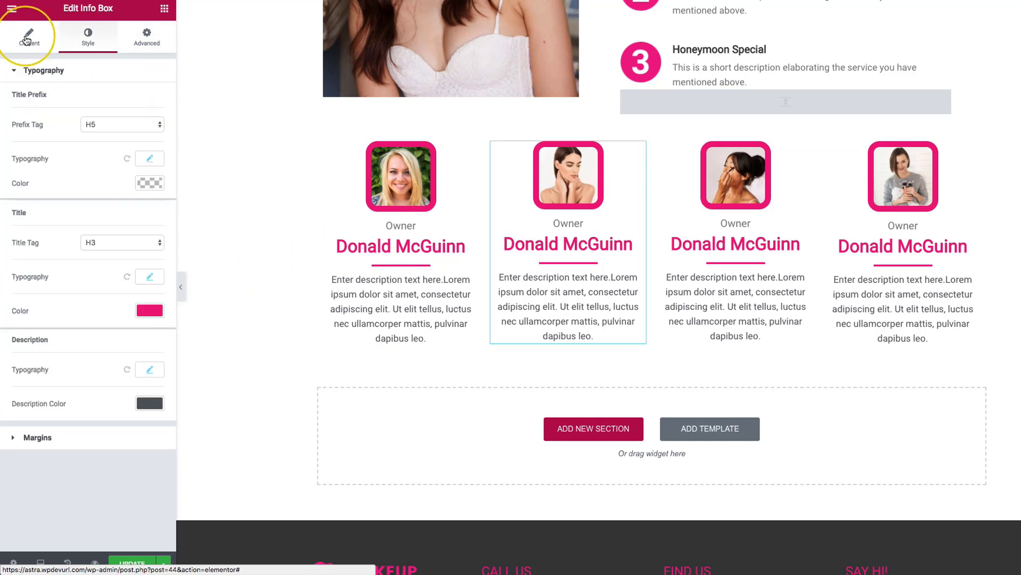
left_click(27, 38)
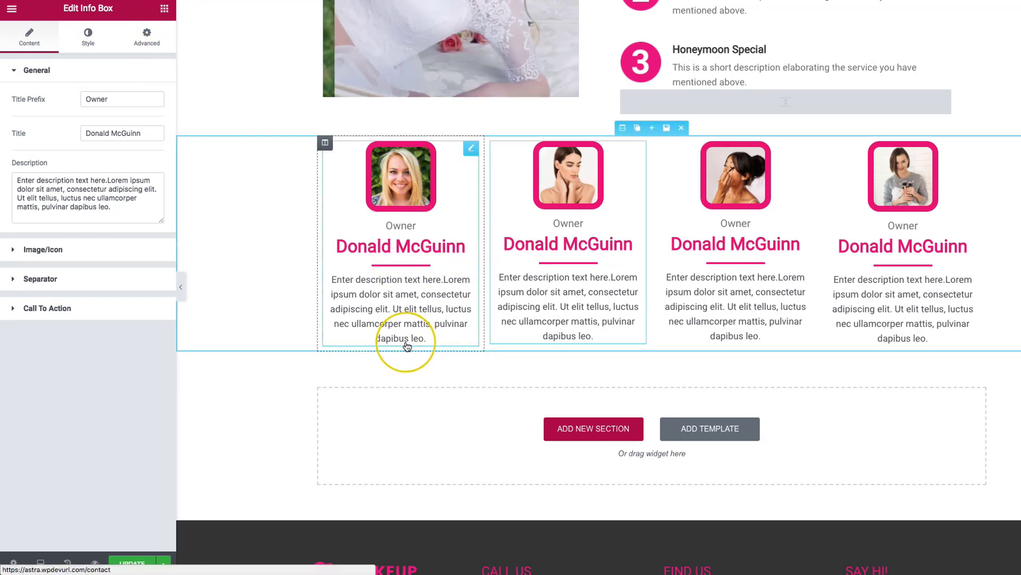
- Add an Image and Text Editor widget in a new section, then duplicate the column into four
left_click(163, 10)
type("ima")
left_click_drag(79, 102, 401, 442)
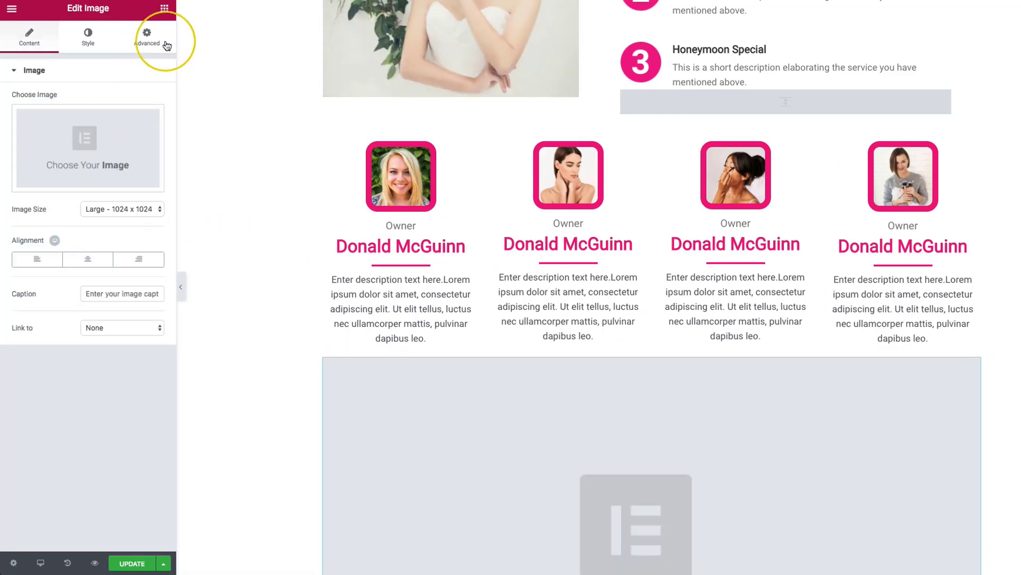
left_click(164, 9)
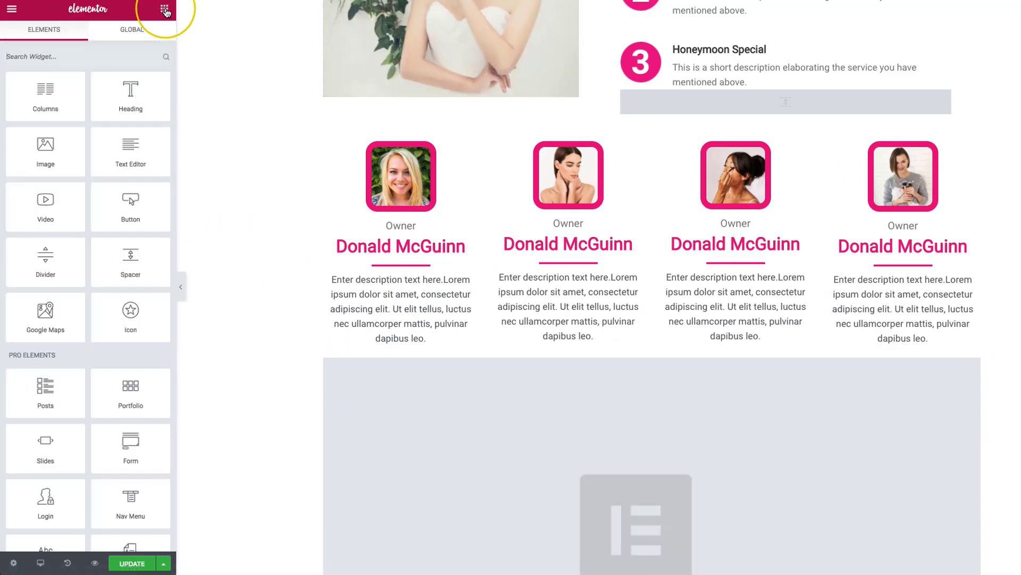
type("text")
left_click_drag(46, 93, 457, 526)
scroll(458, 511, "down", 5)
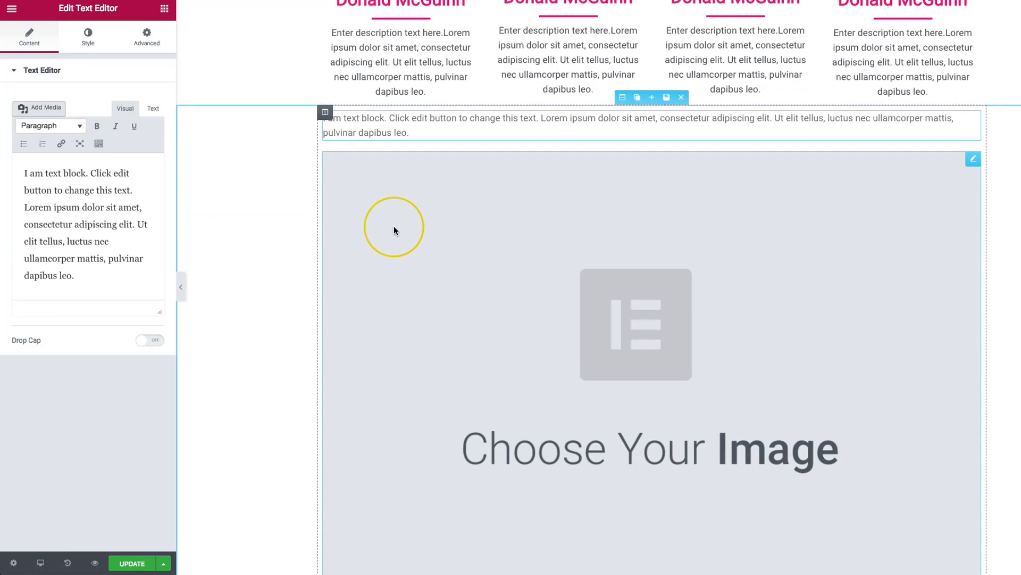
left_click_drag(371, 122, 430, 495)
scroll(623, 343, "down", 2)
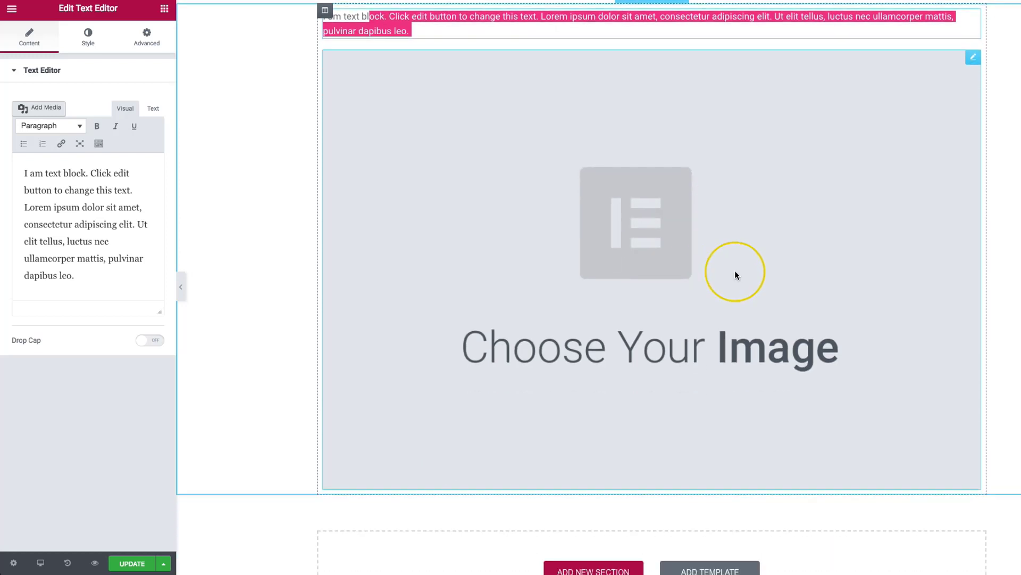
left_click_drag(976, 16, 535, 395)
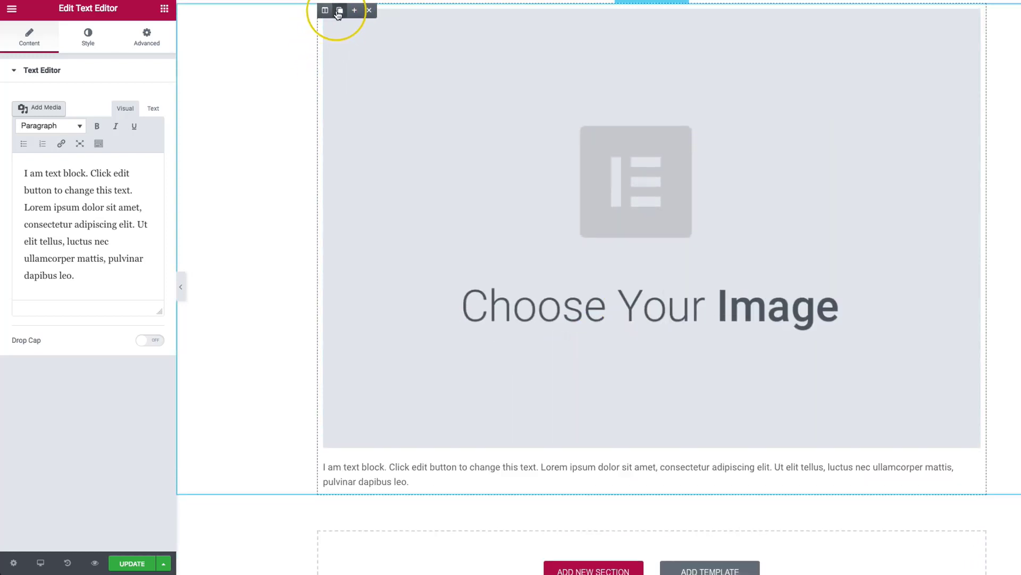
left_click(340, 10)
scroll(319, 211, "up", 3)
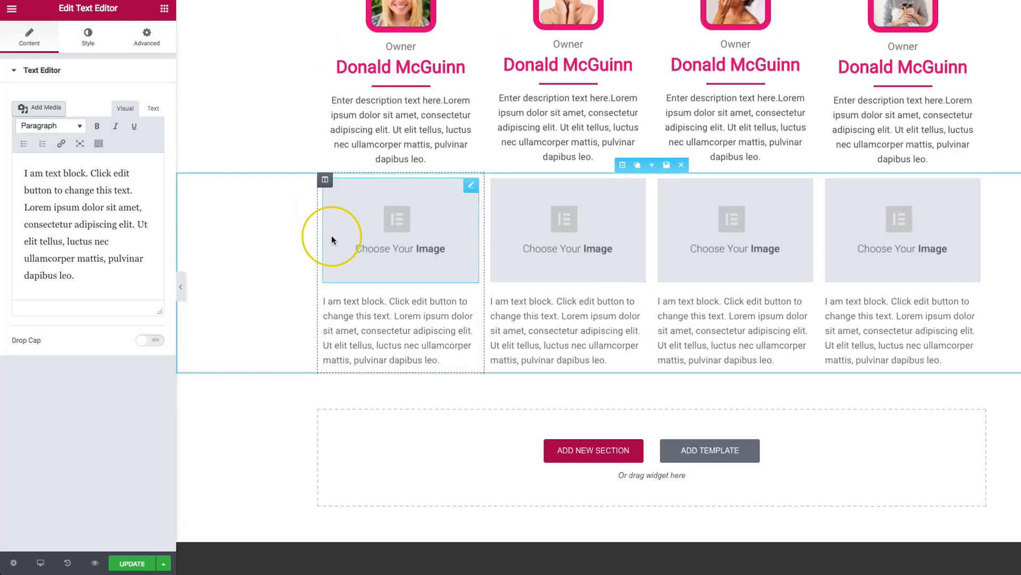
- Add a Heading, Divider and second Text Editor below the first column's text
left_click(164, 8)
type("hea")
left_click_drag(85, 94, 400, 356)
left_click(164, 7)
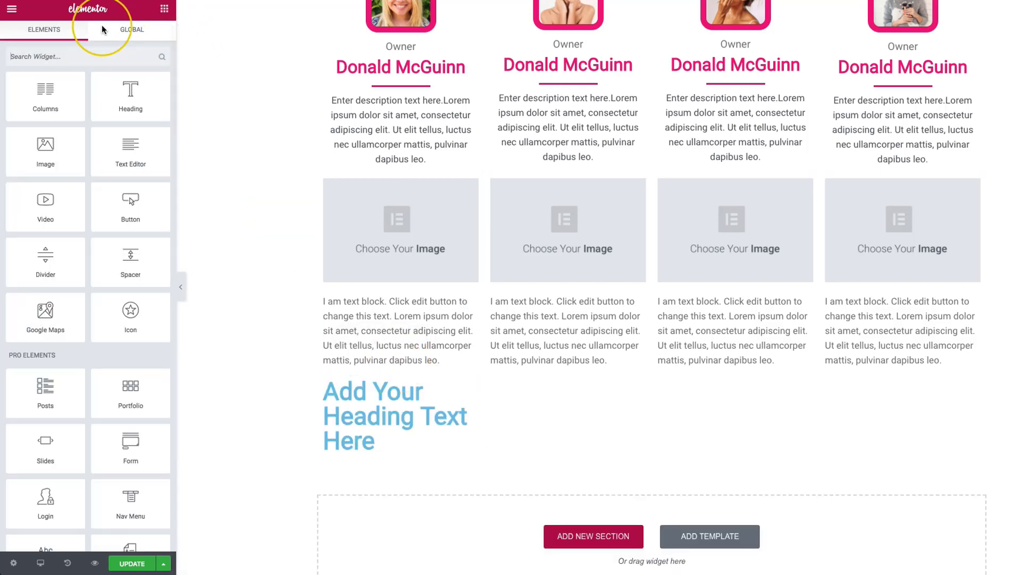
type("div")
left_click_drag(47, 99, 353, 452)
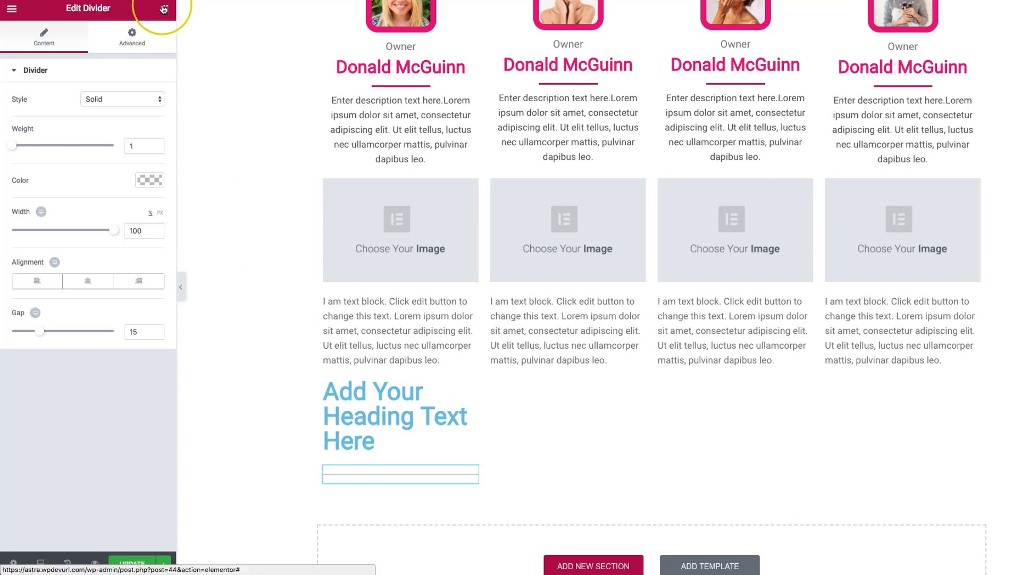
left_click(164, 8)
left_click_drag(126, 149, 425, 474)
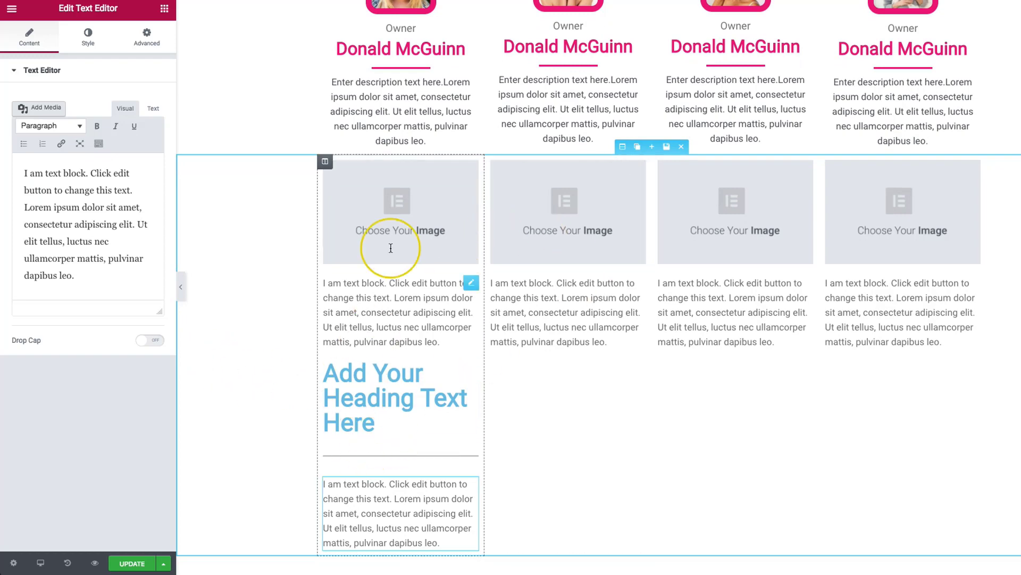
scroll(378, 256, "up", 5)
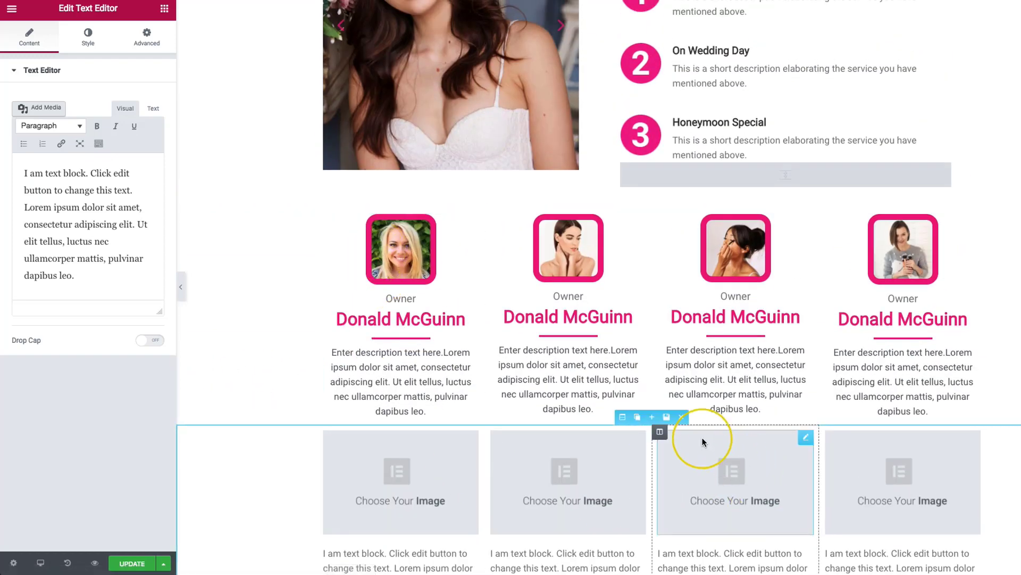
- Delete the image-and-text section, then put the dark-haired info box first and the blonde third
left_click(681, 417)
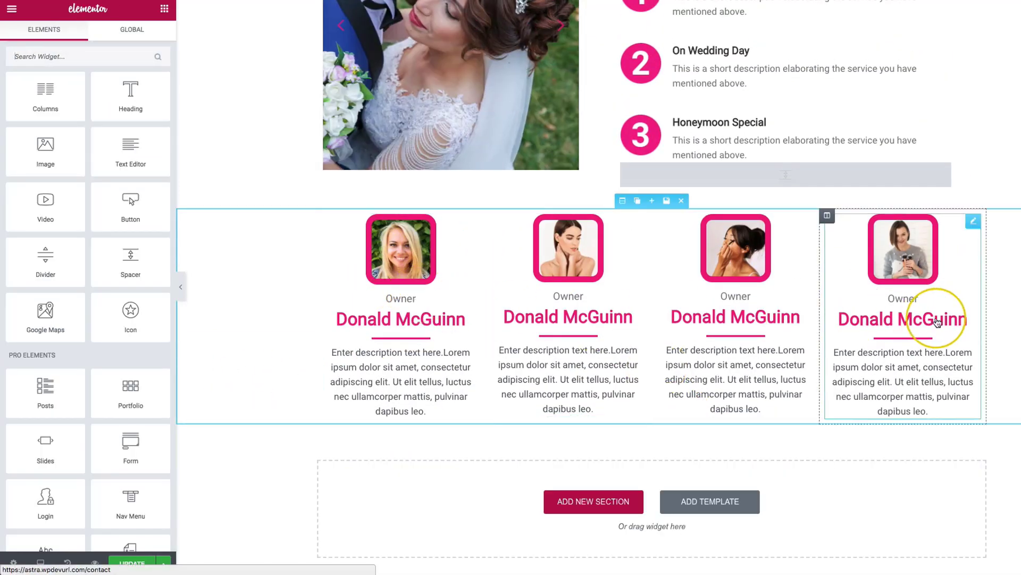
left_click_drag(391, 309, 726, 295)
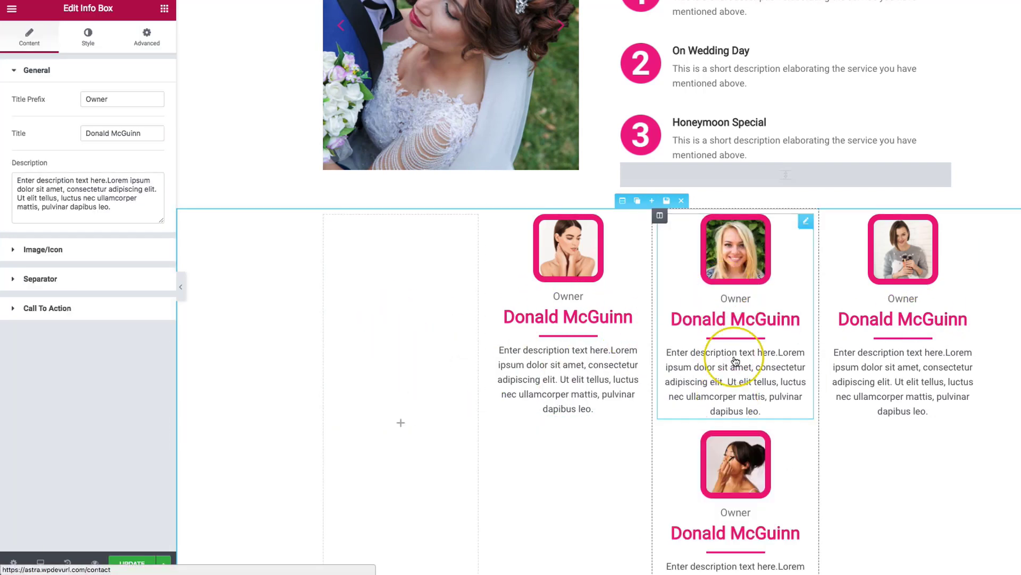
left_click_drag(735, 447, 396, 292)
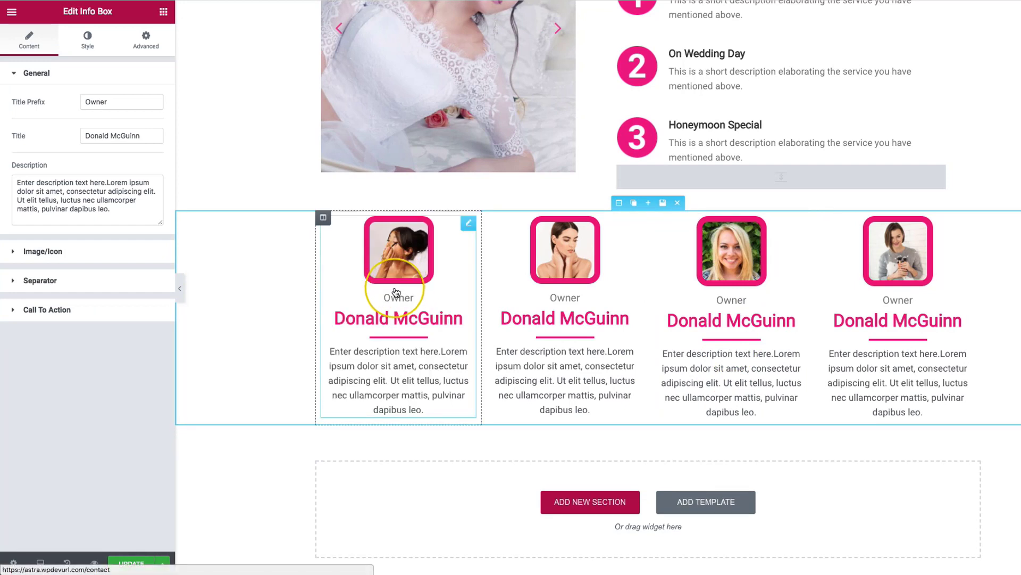